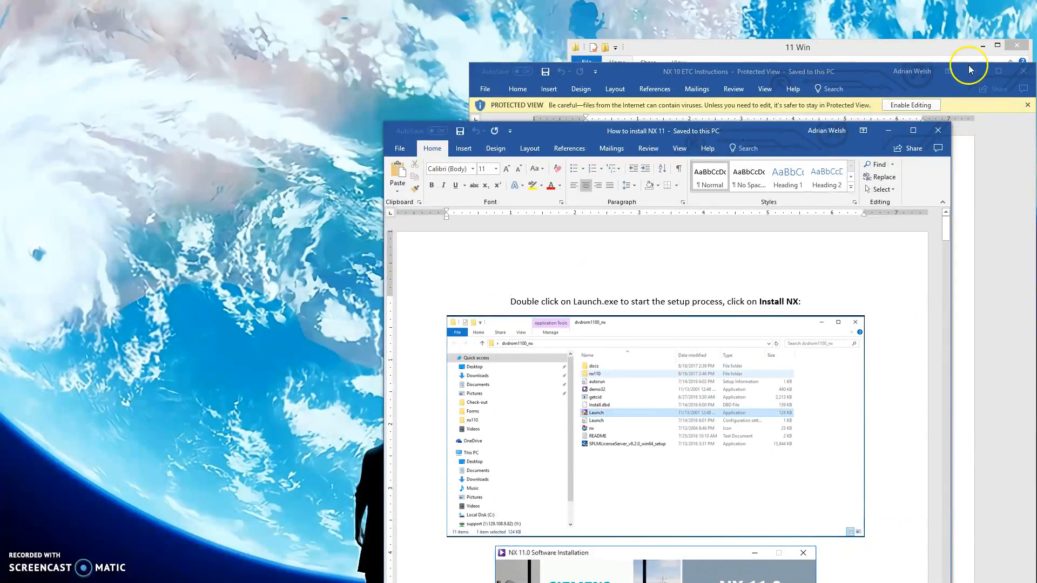
Dismiss the NX 10 ETC Instructions window and arrange the How to install NX 11 document side by side with the 11 Win folder.
left_click(970, 69)
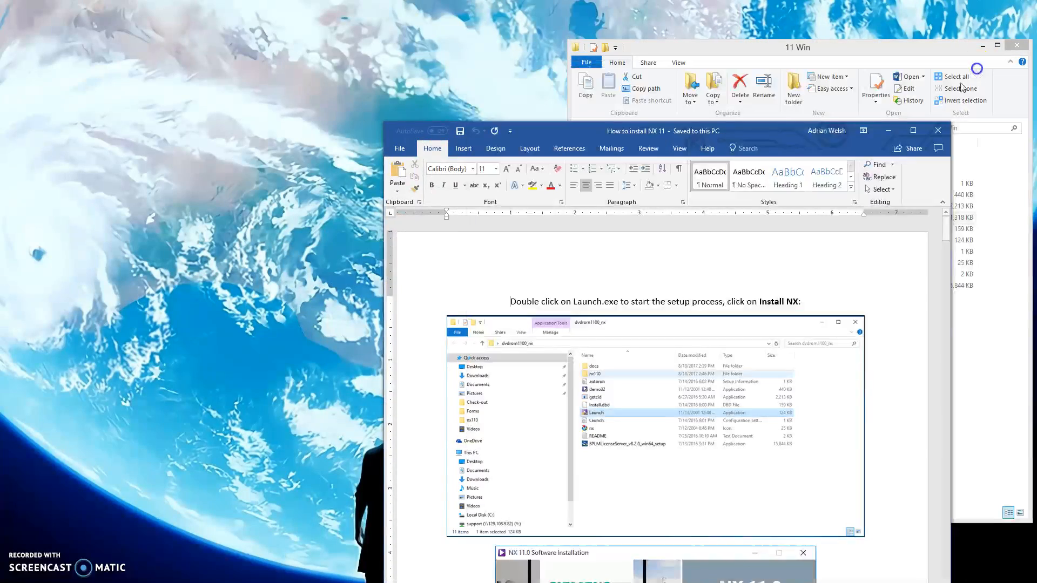
left_click_drag(781, 137, 408, 5)
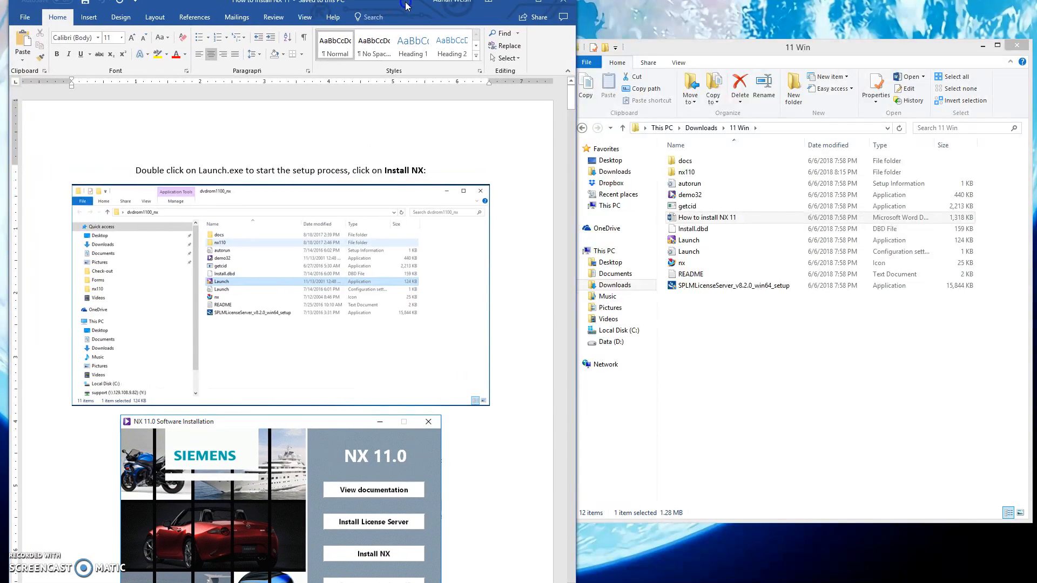
mouse_move(576, 582)
left_mouse_down()
mouse_move(581, 568)
mouse_move(577, 578)
left_mouse_up()
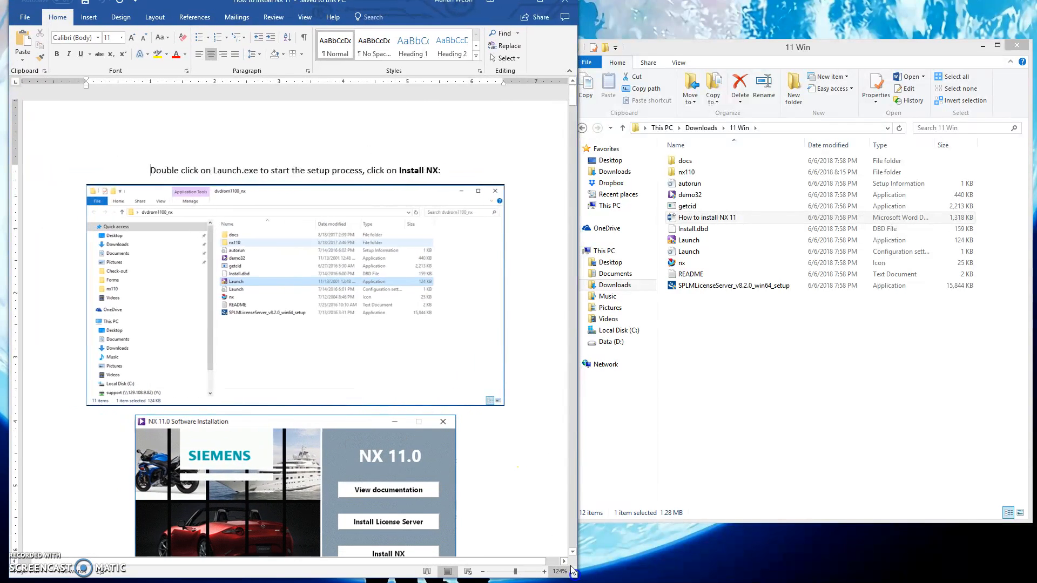
mouse_move(411, 0)
left_mouse_down()
mouse_move(412, 16)
mouse_move(412, 1)
left_mouse_up()
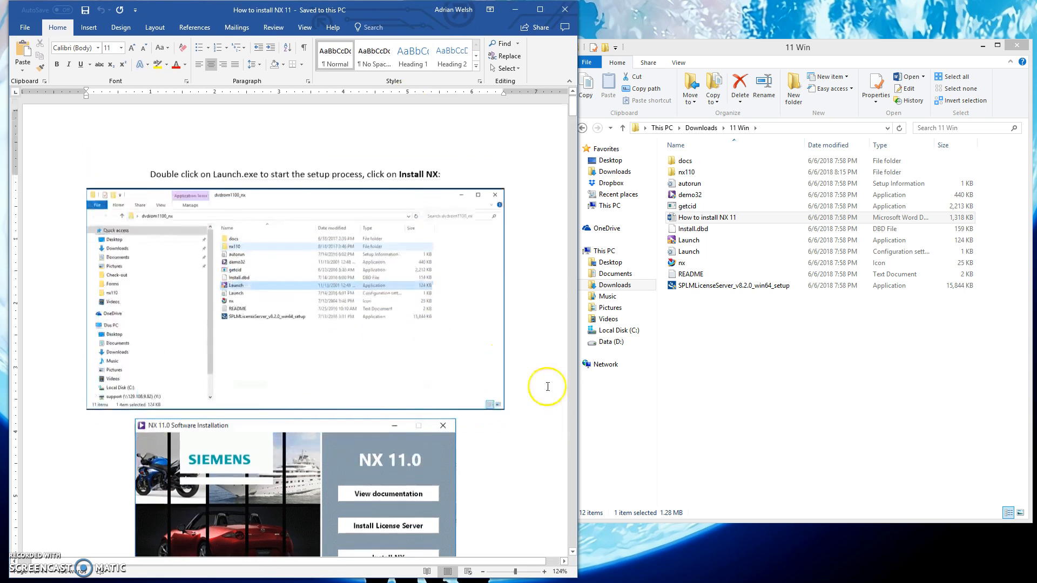
mouse_move(770, 54)
left_mouse_down()
mouse_move(763, 47)
mouse_move(781, 46)
left_mouse_up()
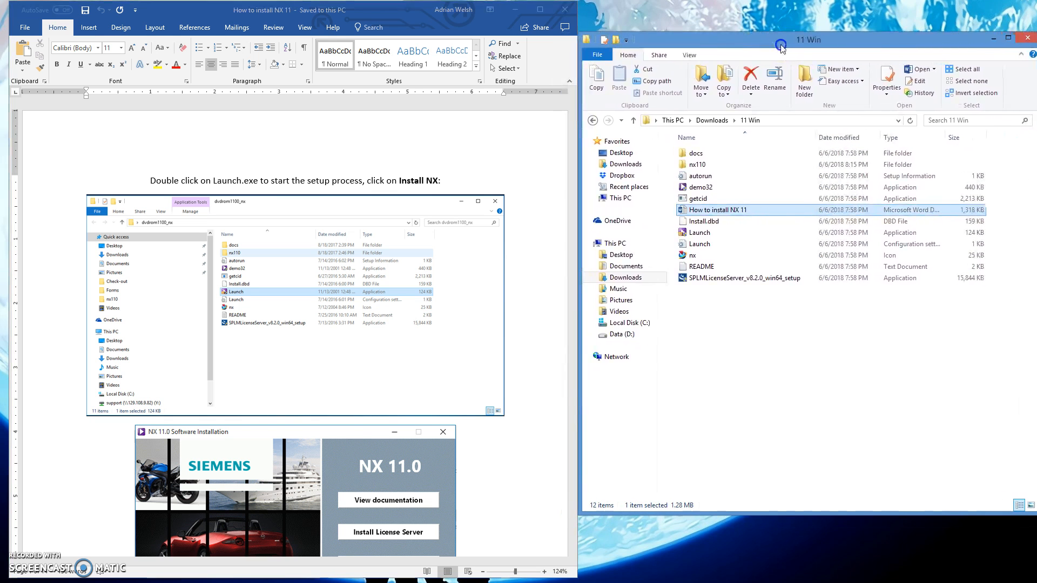
Run the Launch application from the 11 Win folder and place the NX 11.0 Software Installation window beside the instructions.
left_click(478, 452)
scroll(480, 451, "down", 1)
scroll(480, 451, "down", 2)
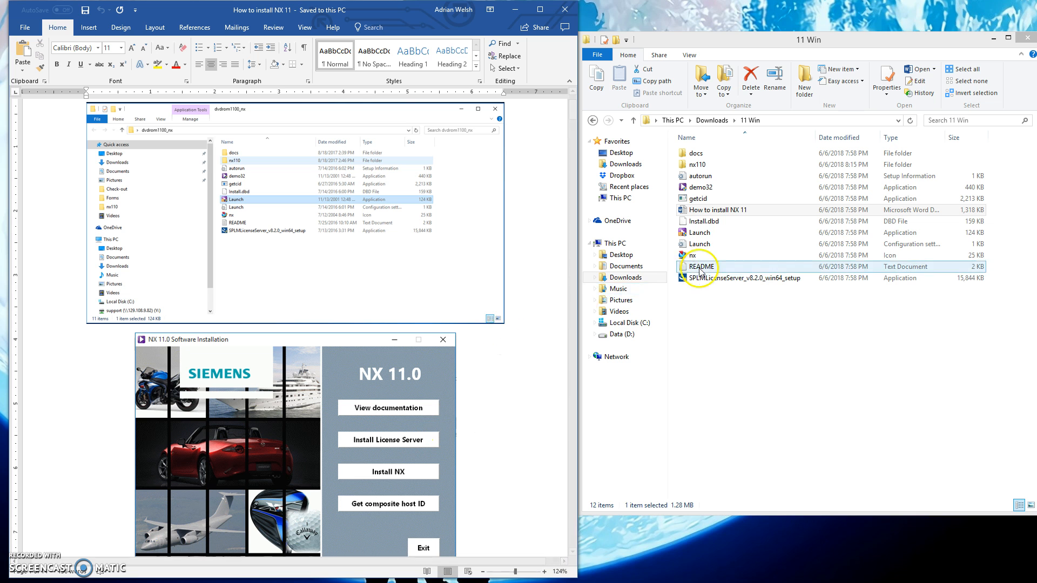
left_click(716, 233)
double_click(724, 233)
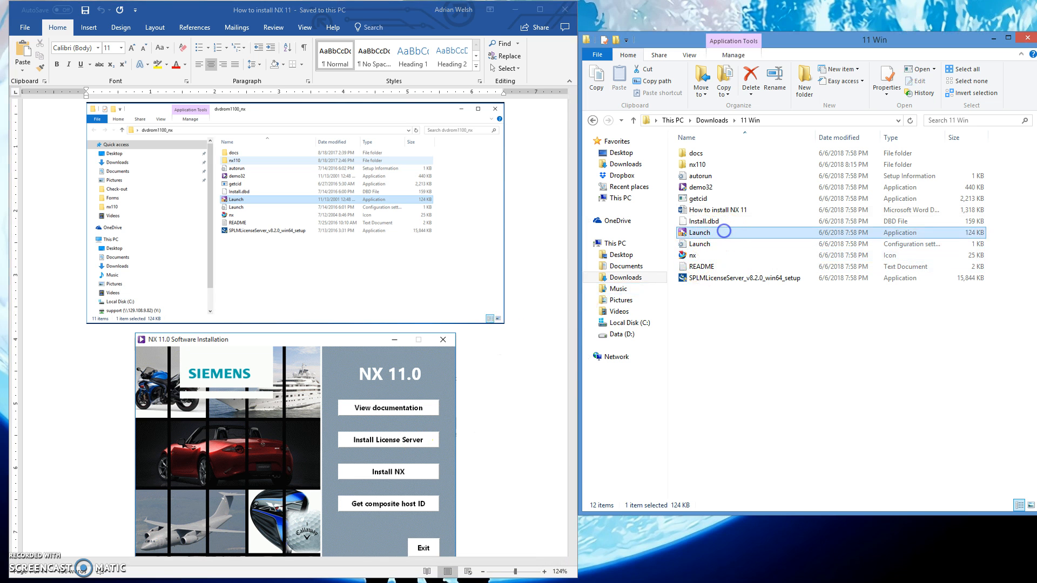
left_click_drag(463, 210, 798, 183)
Start Install NX and accept English (United States) as the installation language.
left_click(529, 402)
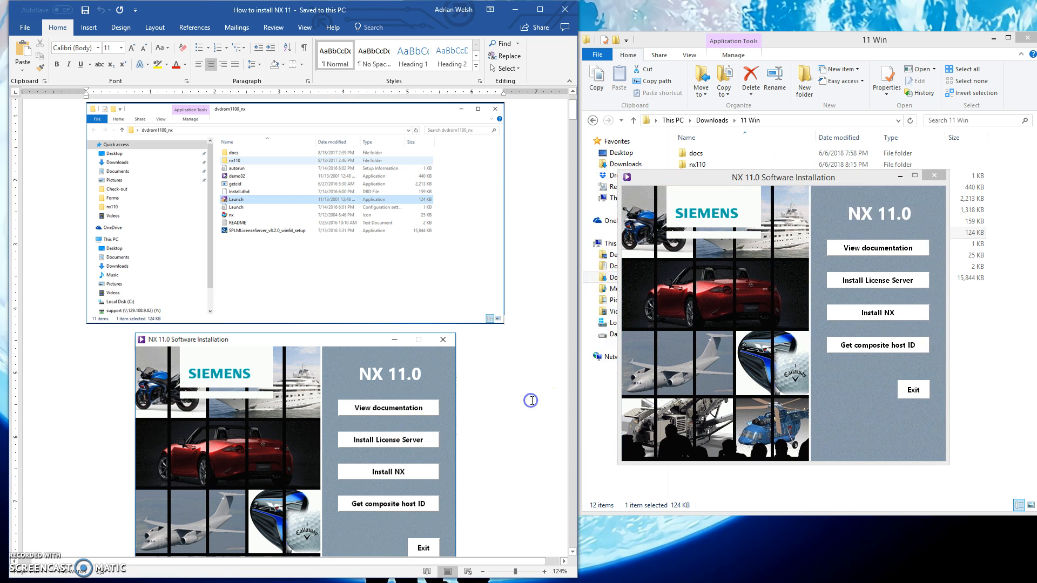
scroll(531, 400, "down", 10)
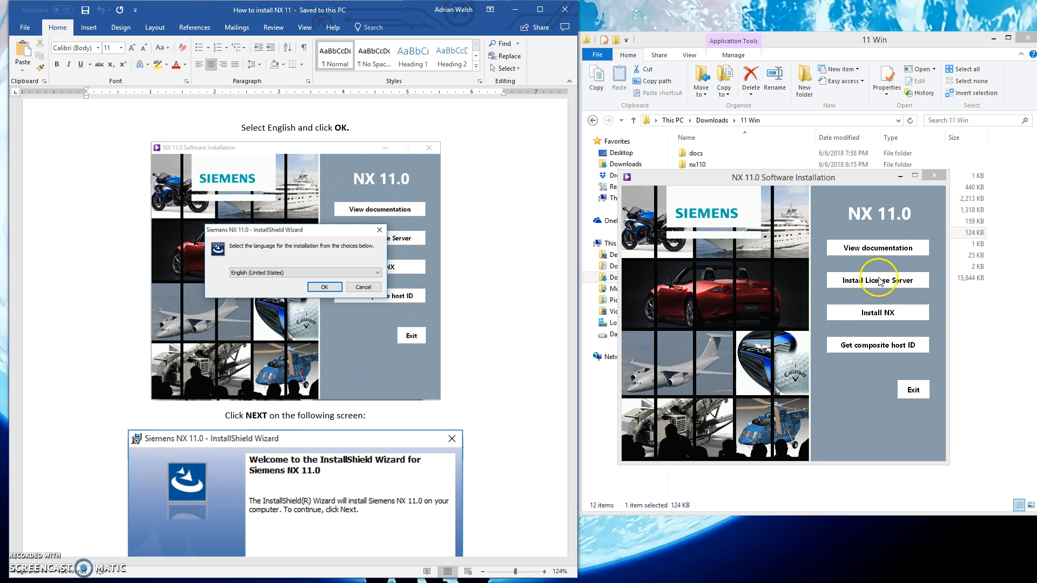
left_click(872, 315)
left_click_drag(440, 296, 756, 302)
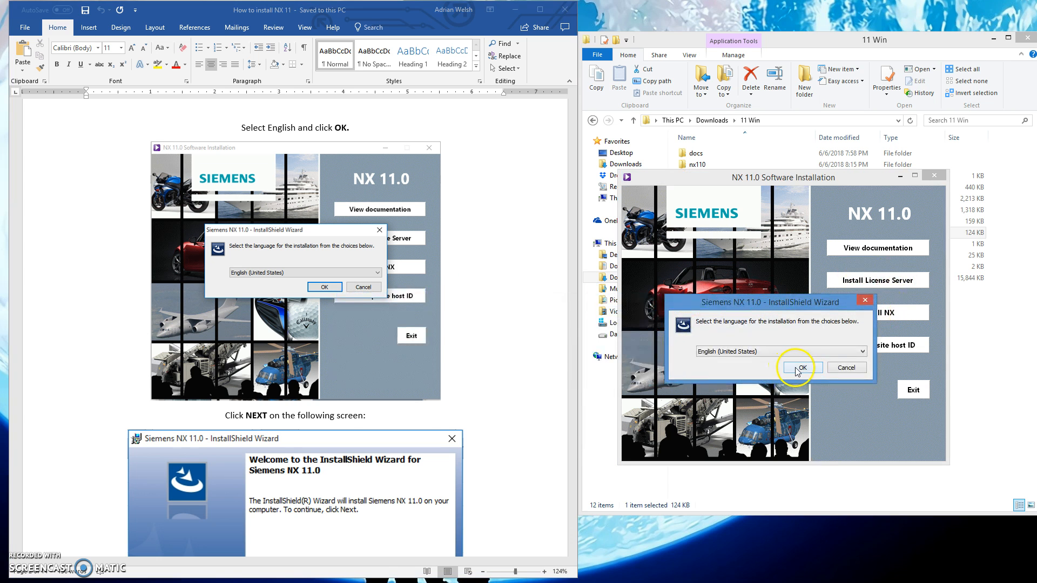
left_click(801, 367)
Place the Siemens NX 11.0 InstallShield Wizard beside the instructions and proceed past its welcome page.
left_click(545, 482)
scroll(544, 474, "down", 3)
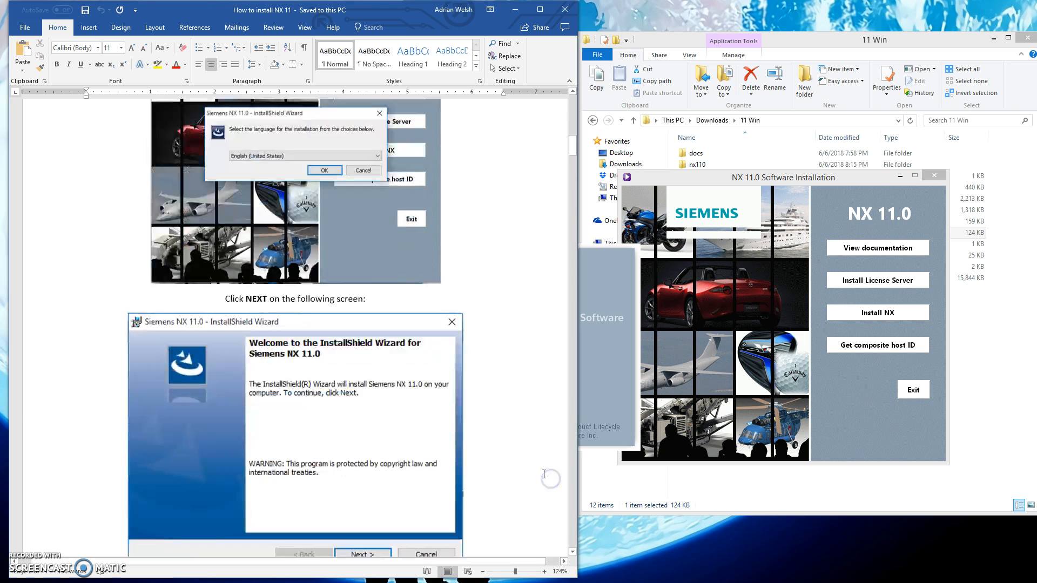
scroll(544, 475, "down", 3)
left_click_drag(762, 410, 844, 394)
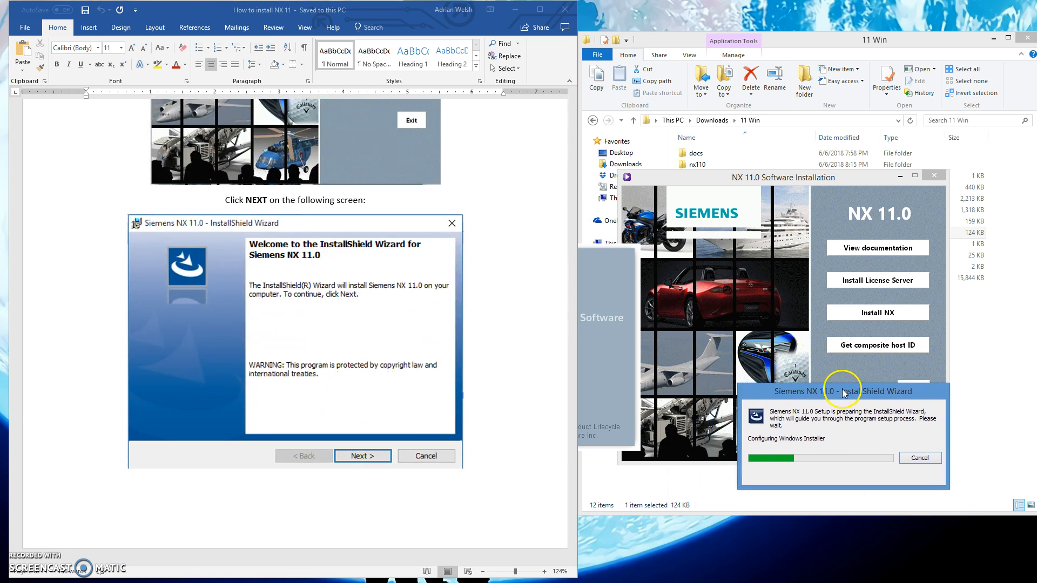
scroll(474, 365, "up", 5)
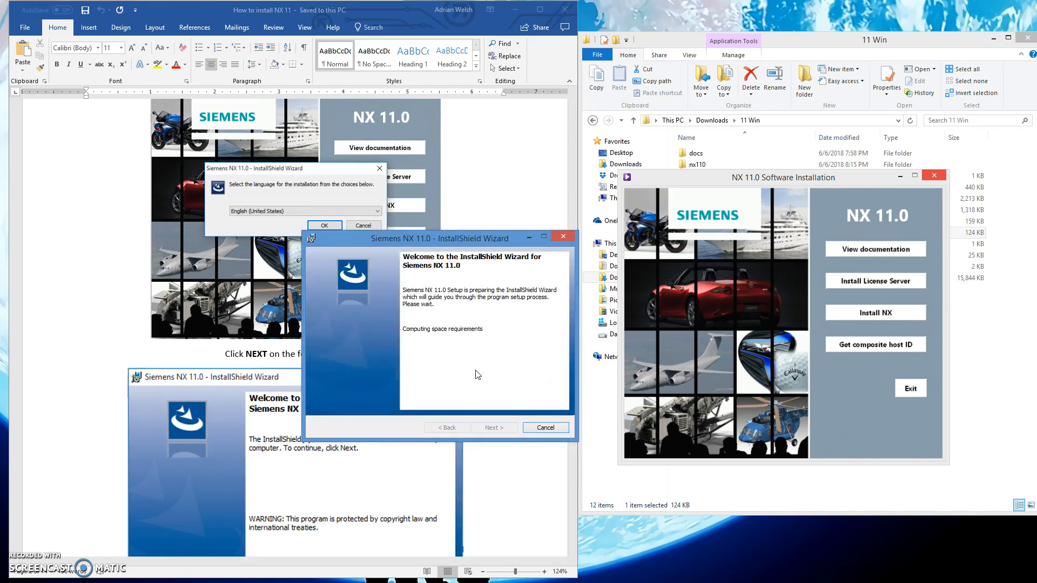
left_click_drag(483, 239, 833, 240)
left_click(566, 430)
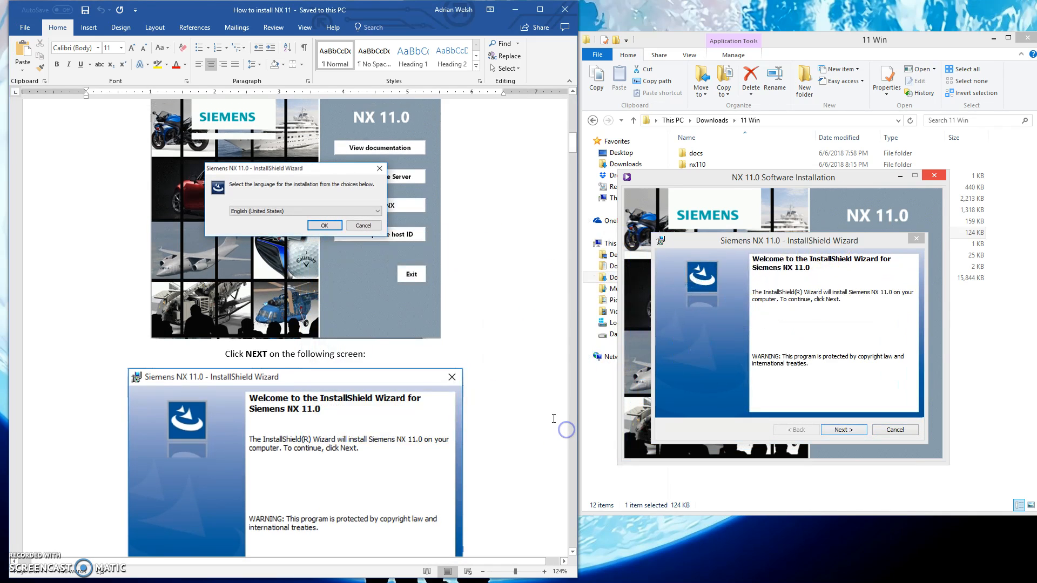
scroll(553, 418, "down", 4)
left_click(842, 434)
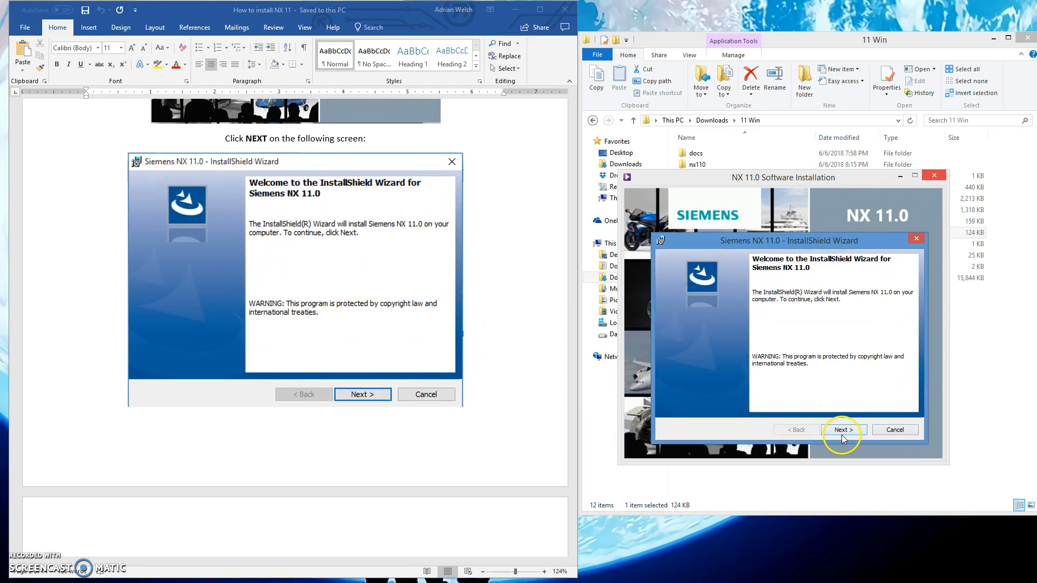
left_click(842, 432)
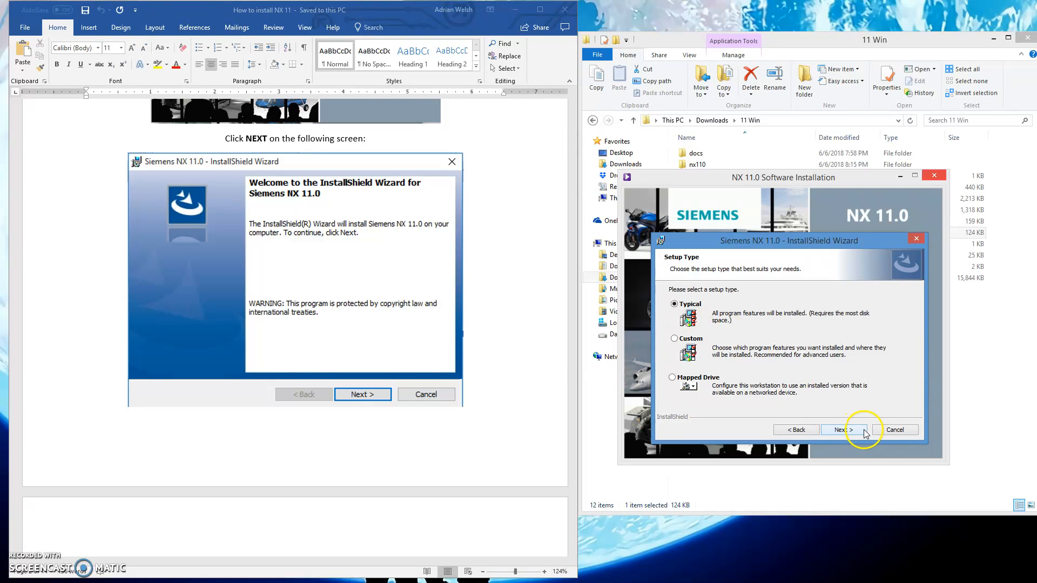
Check the setup type in the instructions and continue with the Typical setup.
left_click(405, 364)
scroll(423, 375, "down", 10)
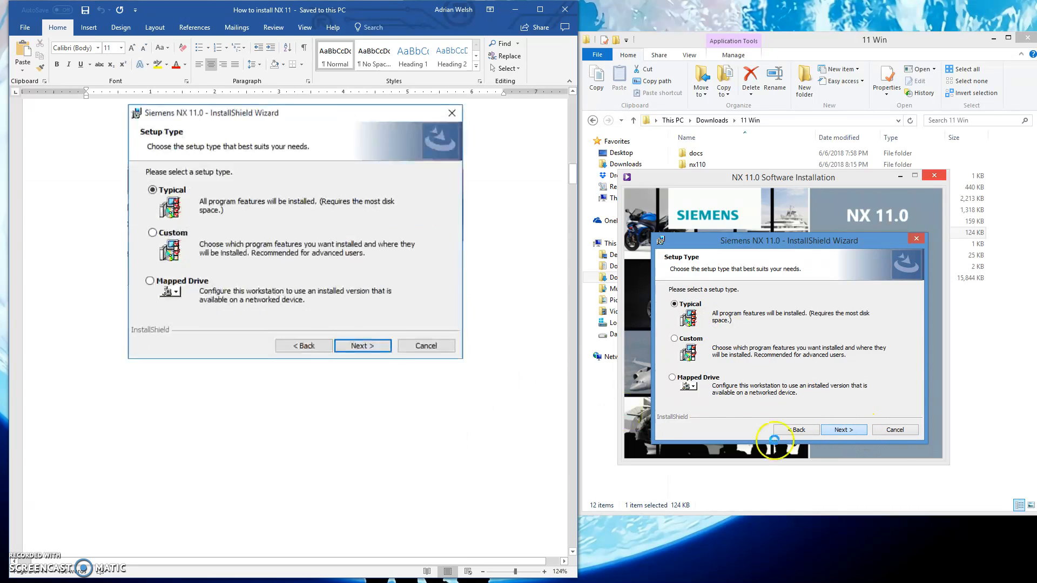
scroll(440, 384, "up", 1)
left_click(858, 423)
Check the destination folder options and continue with C:\Program Files\Siemens\NX 11.0\ as the install location.
left_click(486, 451)
scroll(491, 465, "down", 4)
scroll(488, 462, "down", 1)
scroll(495, 463, "up", 1)
scroll(495, 463, "down", 8)
scroll(546, 389, "up", 1)
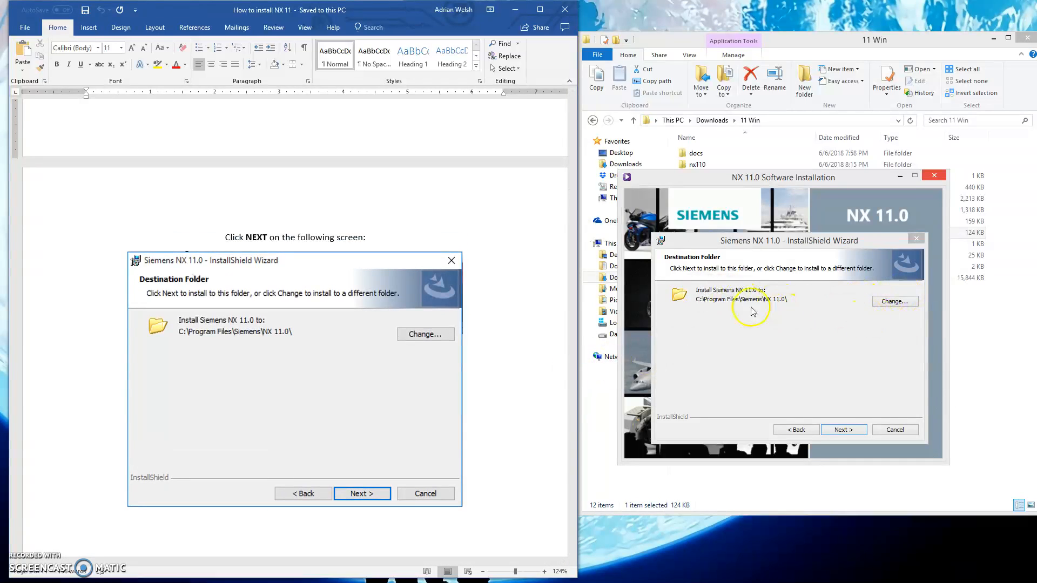
left_click(896, 304)
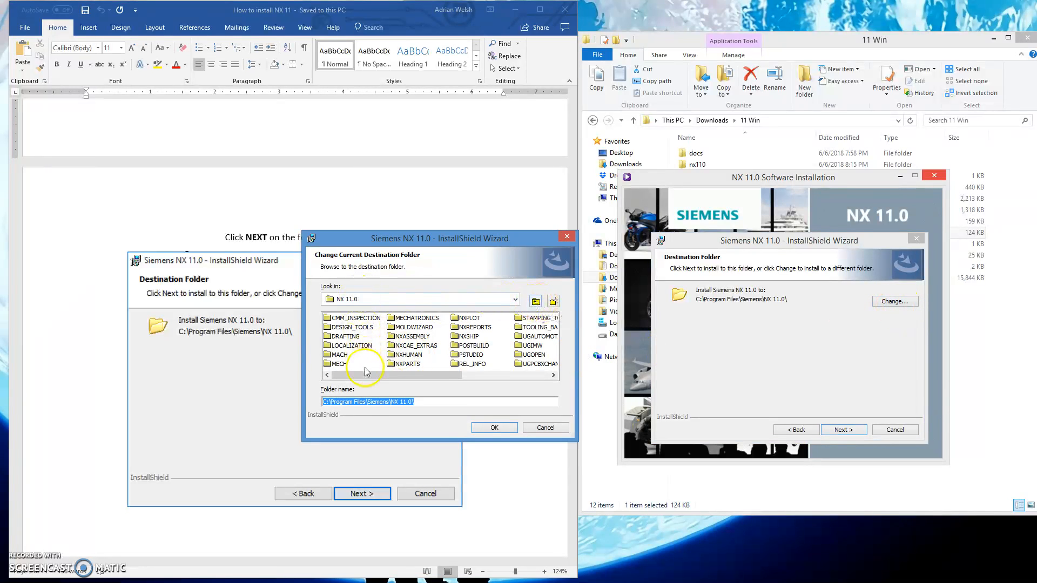
left_click(567, 236)
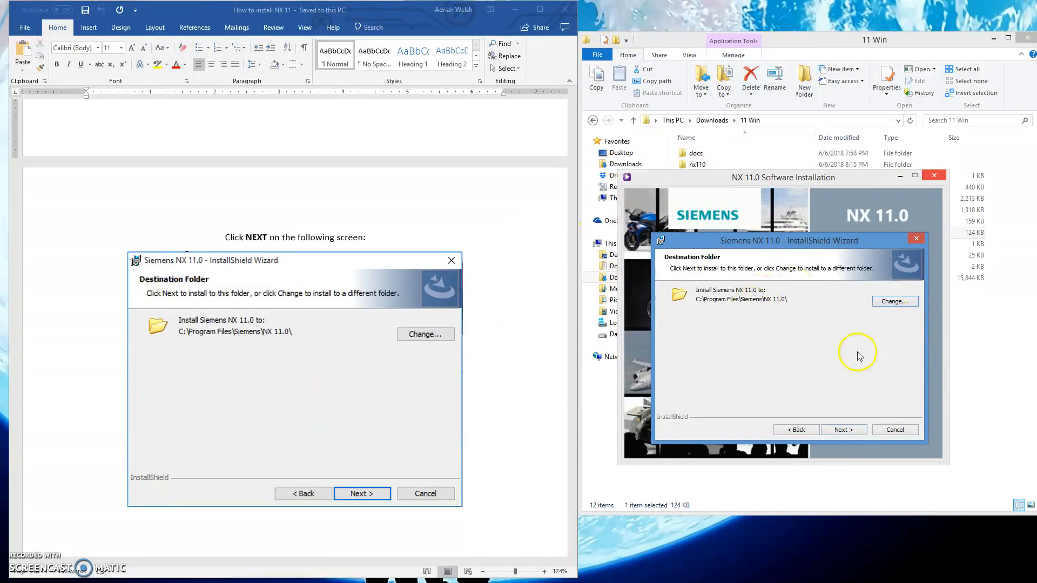
left_click(855, 430)
left_click(497, 405)
scroll(513, 408, "down", 10)
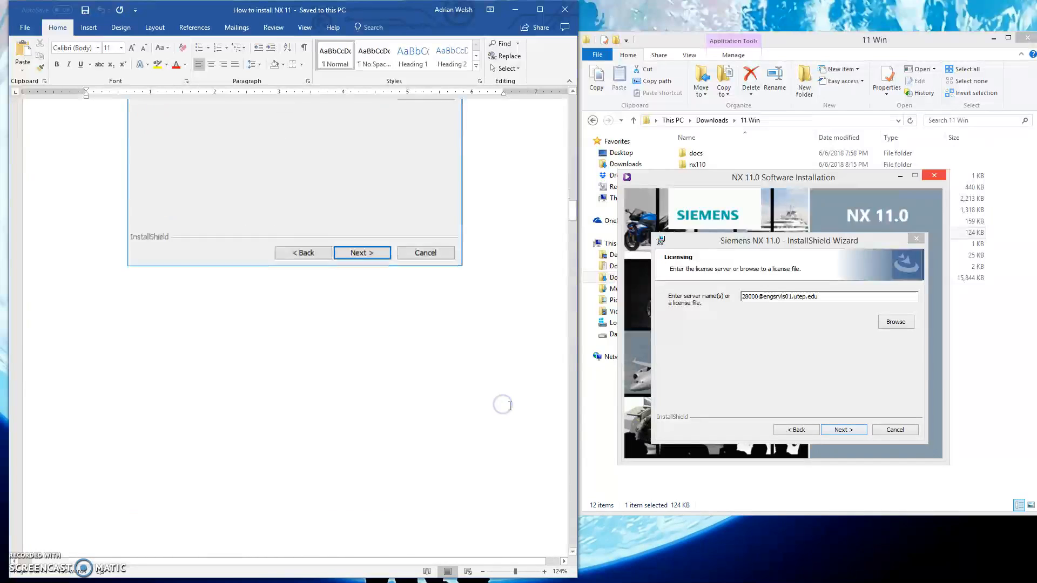
left_click(890, 294)
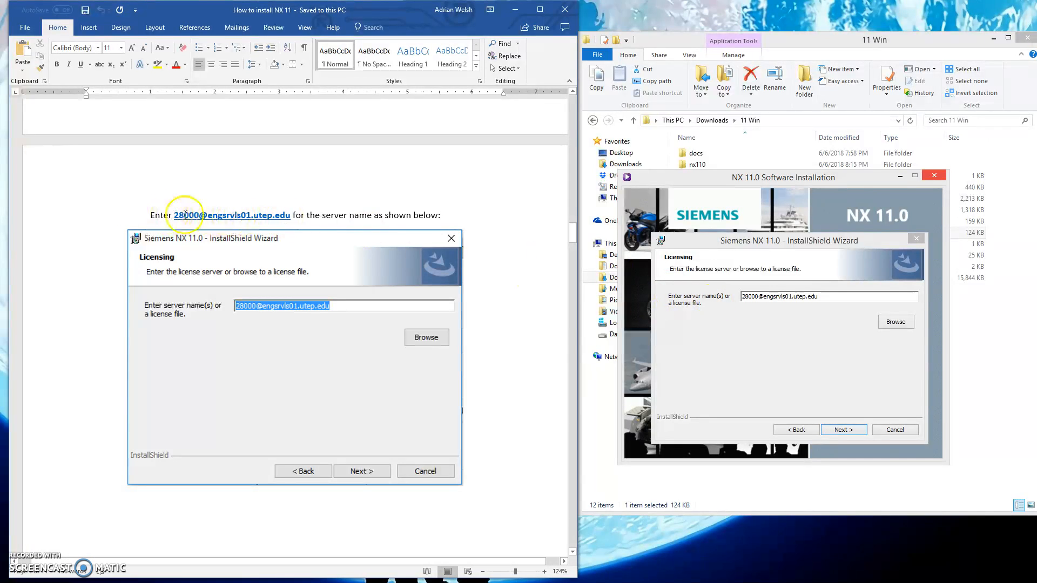
left_click(844, 430)
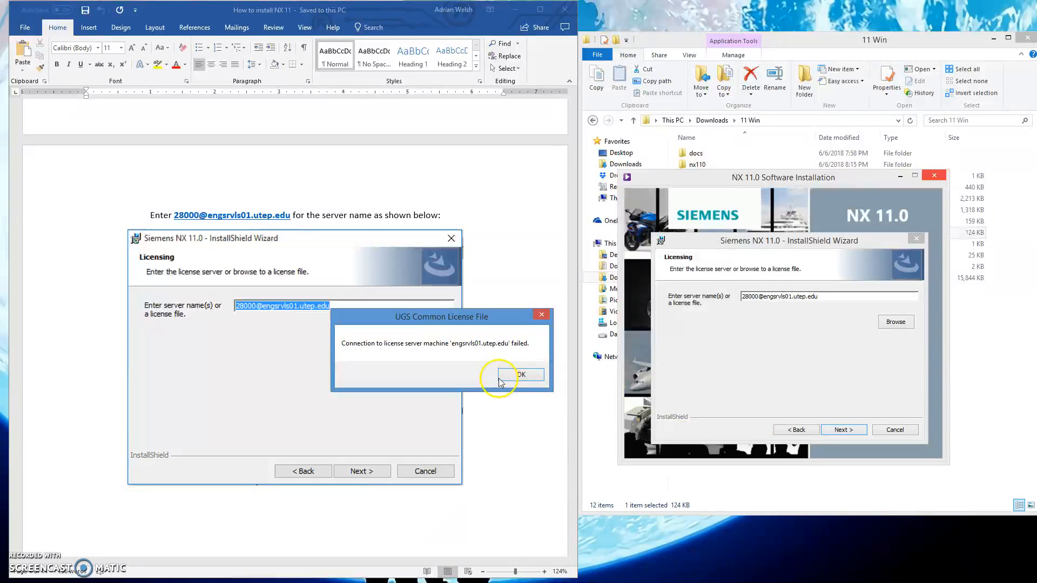
left_click(533, 378)
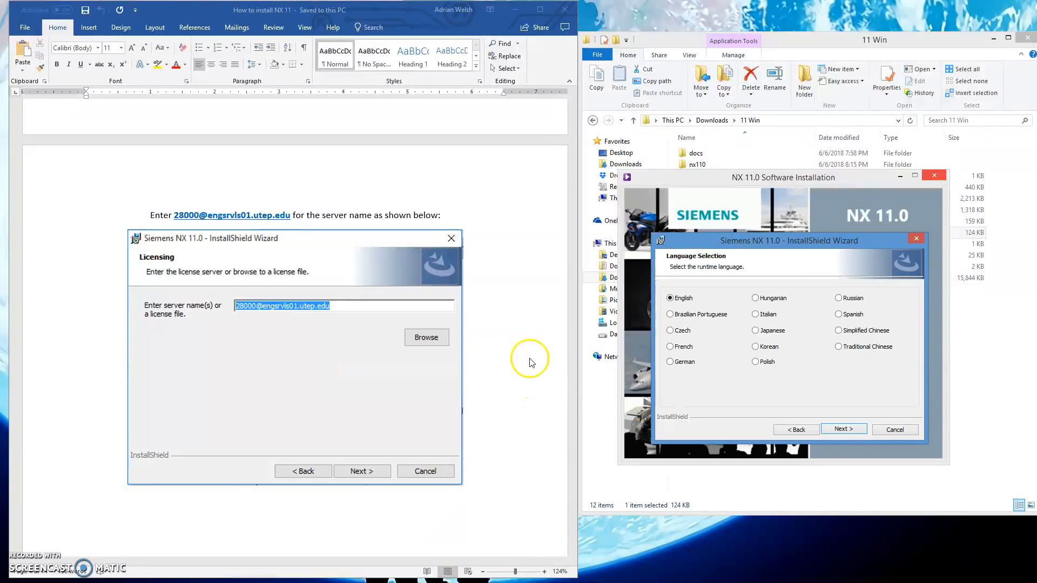
left_click(799, 432)
Connect to the UTEP-VPN-Connection network using the saved credentials.
left_click(1034, 582)
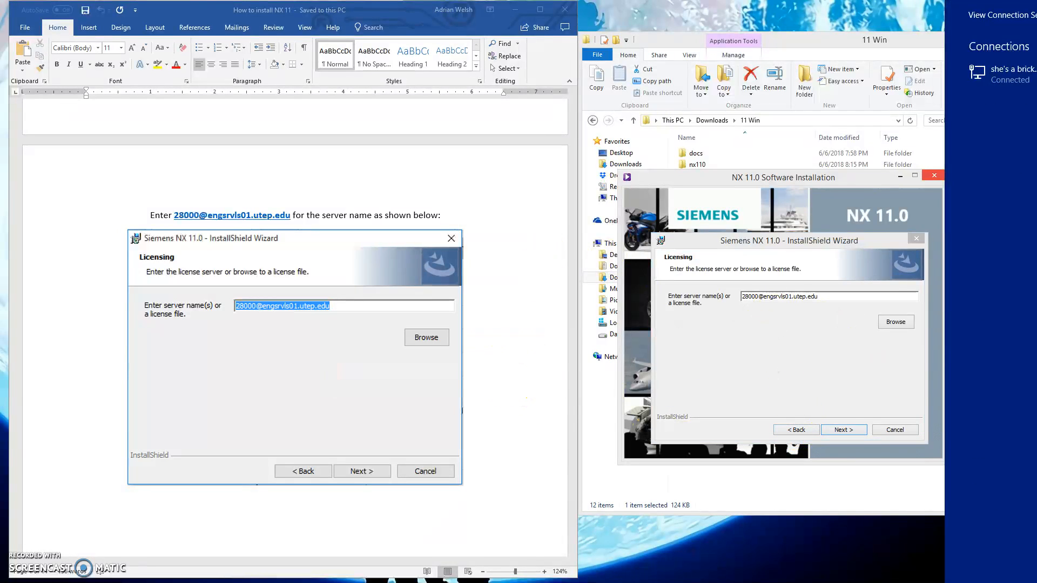
left_click(1013, 111)
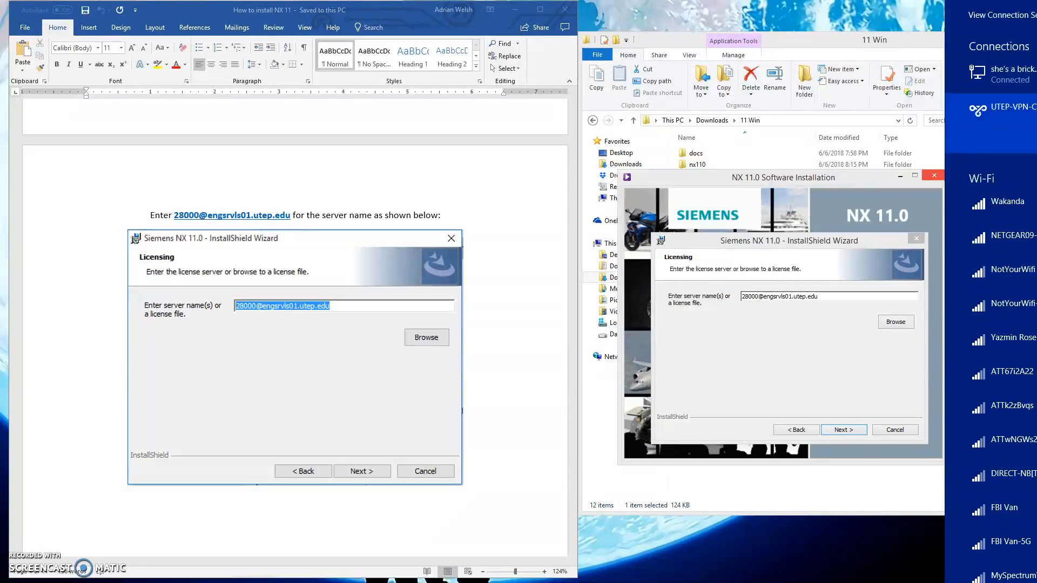
left_click(861, 19)
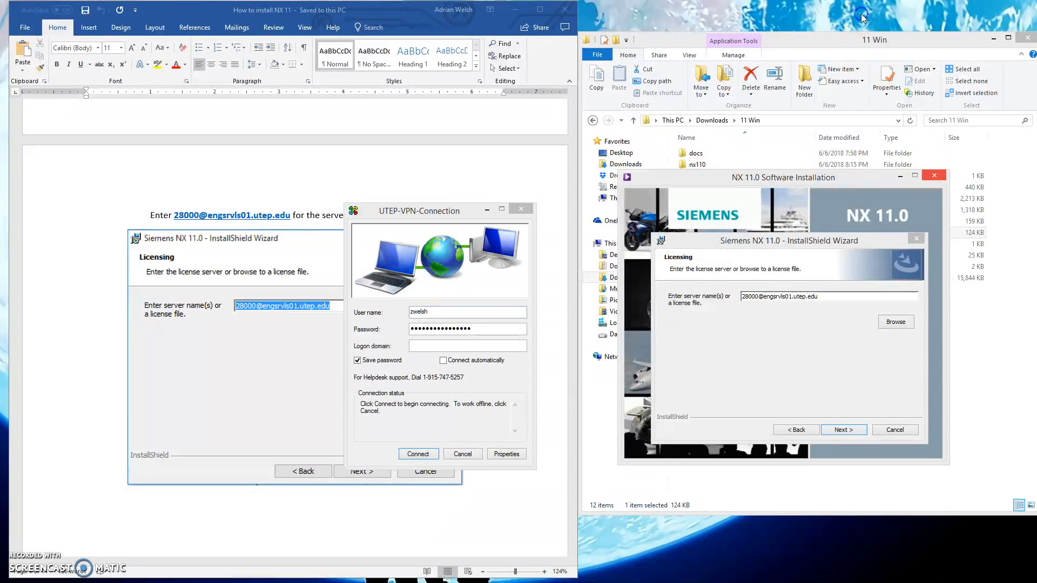
left_click(424, 449)
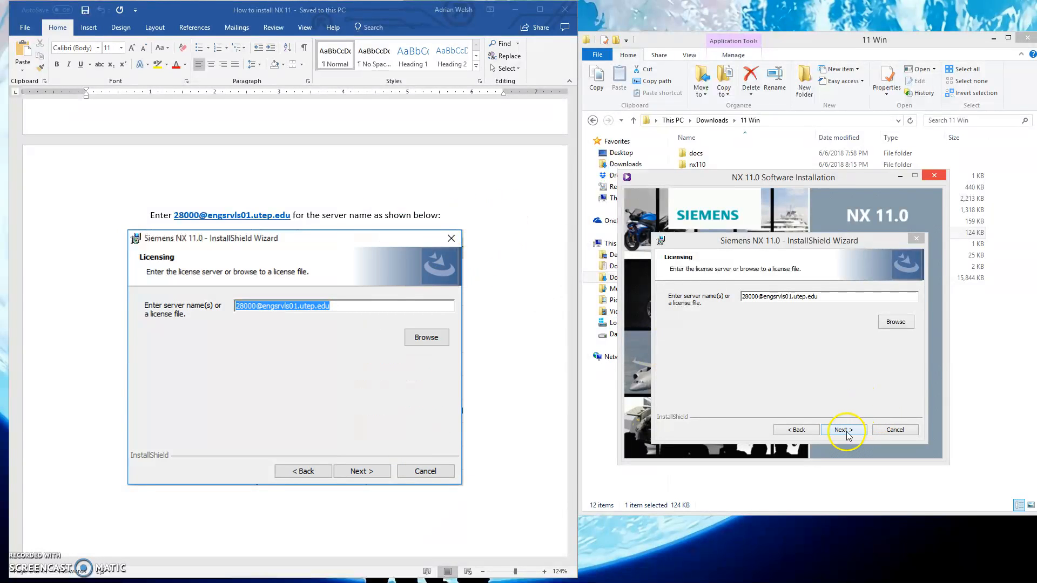
left_click_drag(775, 244, 850, 221)
left_click(704, 469)
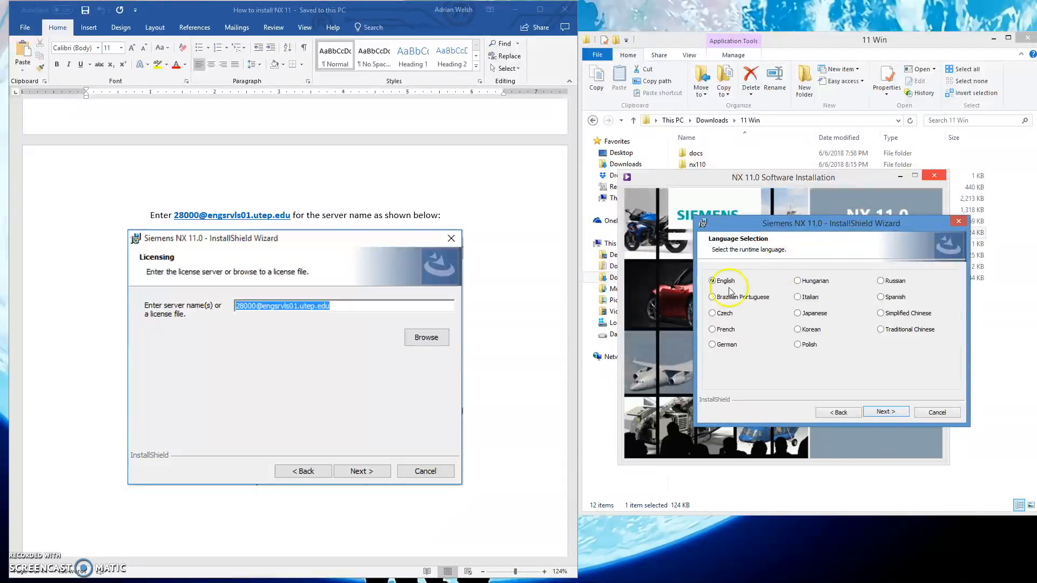
left_click(530, 388)
scroll(547, 389, "down", 10)
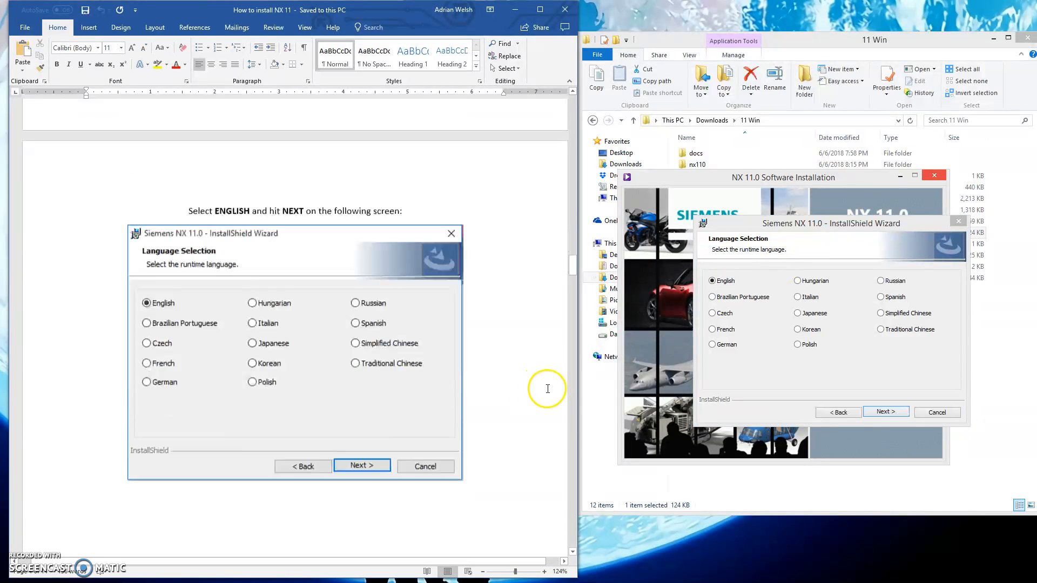
scroll(547, 389, "down", 3)
left_click(886, 412)
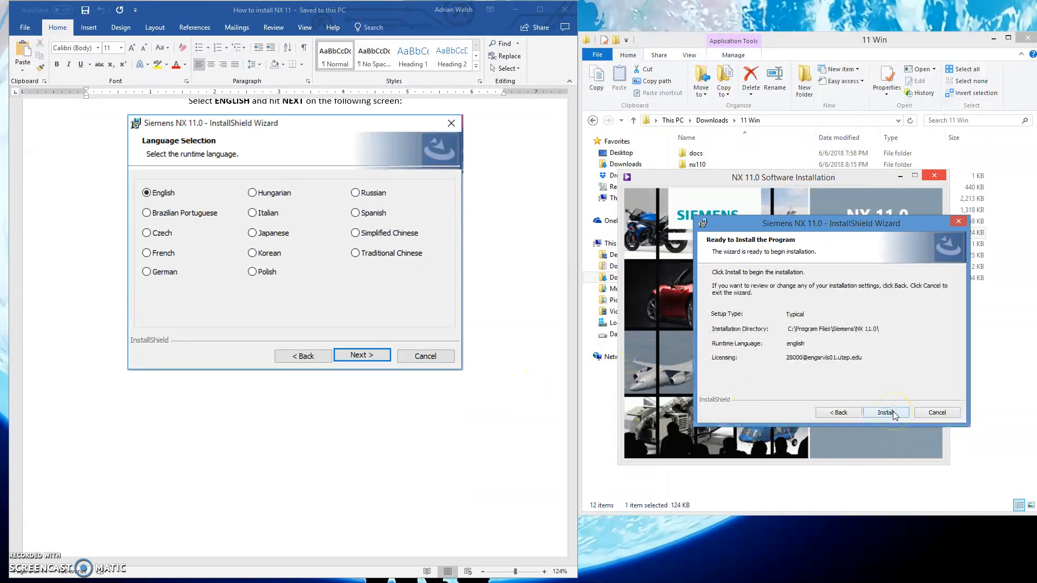
Start installing NX 11.0 with the reviewed settings and bring the instructions to the wizard completion page.
scroll(497, 401, "down", 9)
scroll(510, 420, "down", 5)
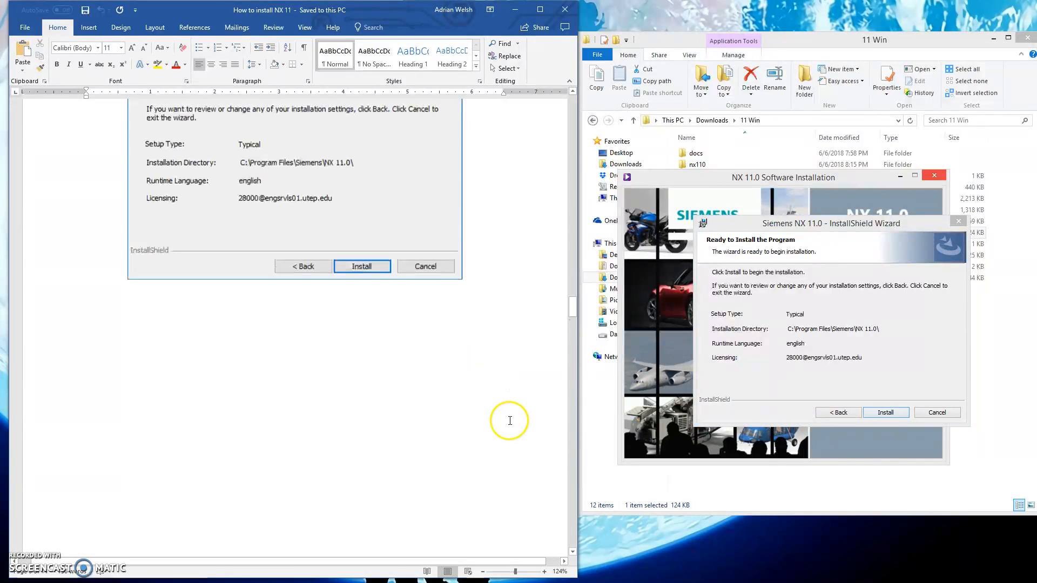
left_click(886, 412)
scroll(426, 388, "down", 6)
scroll(426, 387, "down", 7)
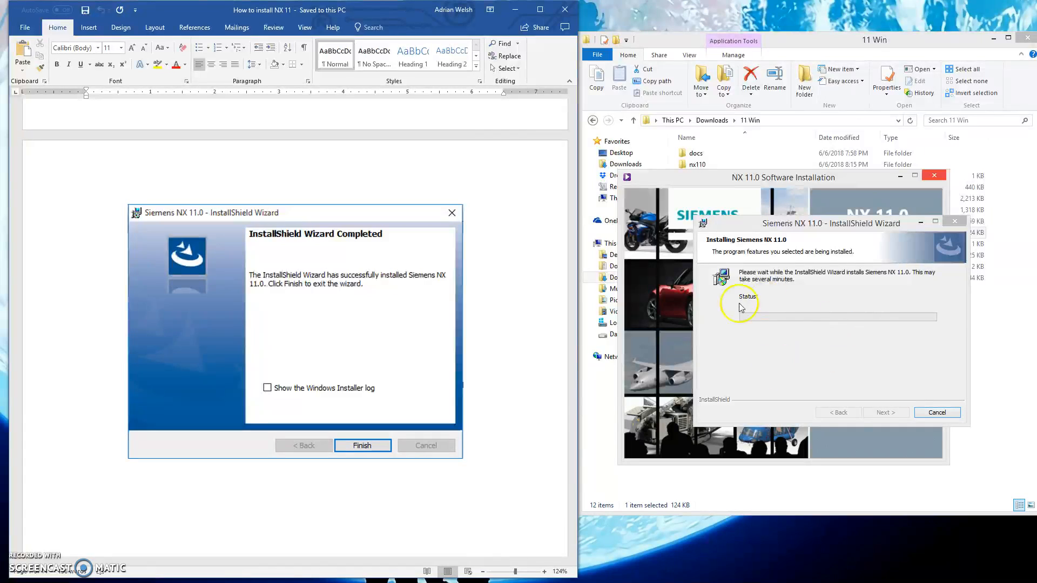
left_click(522, 436)
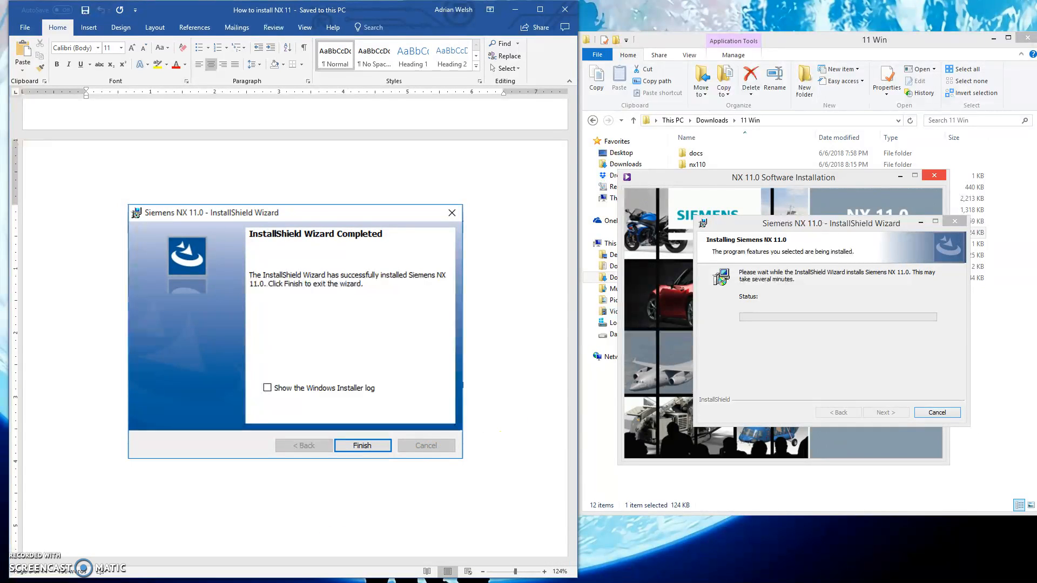
left_click(329, 500)
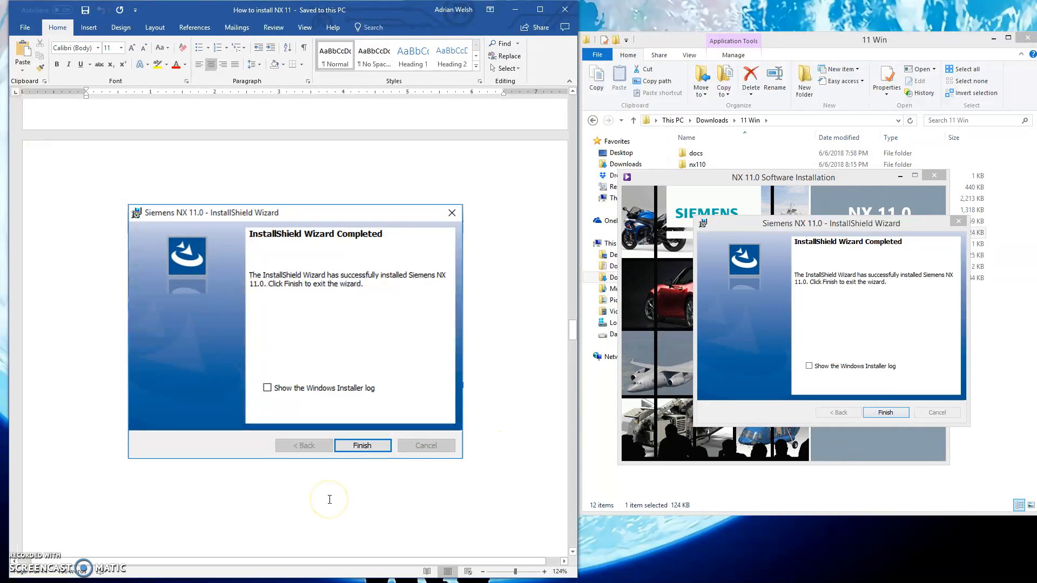
Finish the completed NX 11.0 InstallShield Wizard without showing the Windows Installer log.
left_click_drag(862, 220, 793, 199)
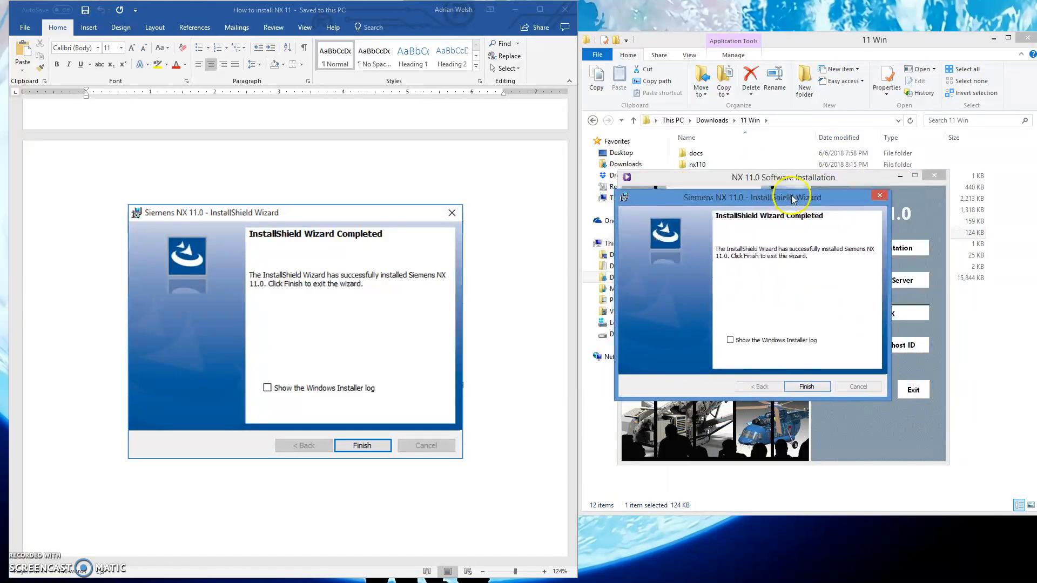
left_click(807, 387)
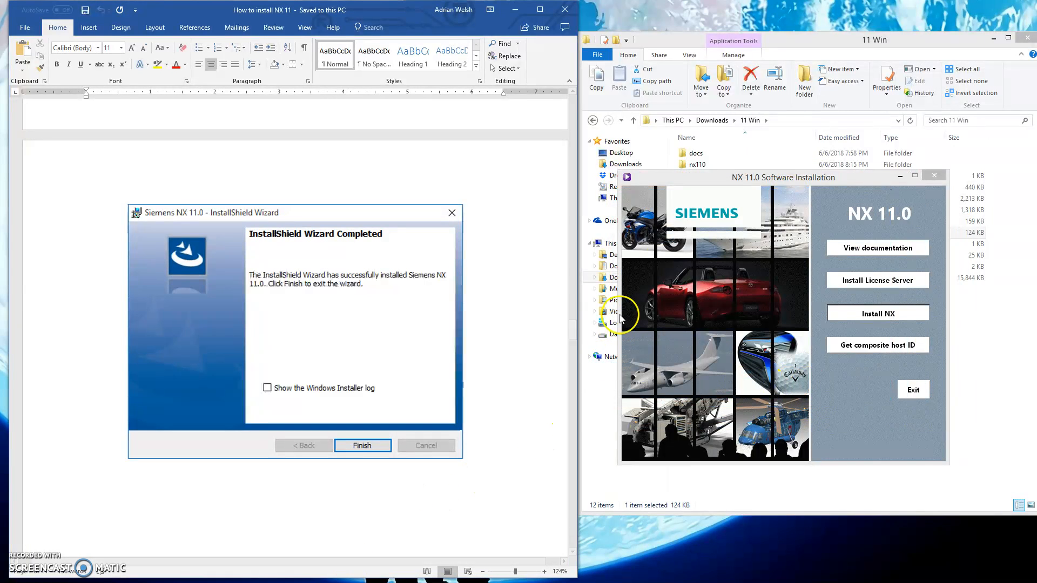
Launch the installed program through a Windows search for "nx 11" and close it once its welcome page has loaded.
key("super+s")
type("n")
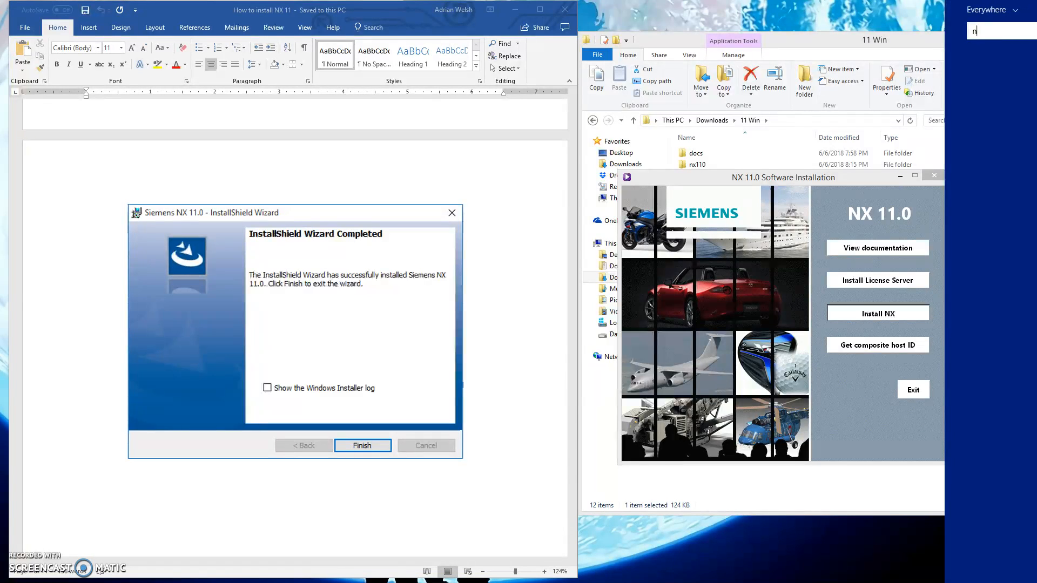
type("x 11")
key("Return")
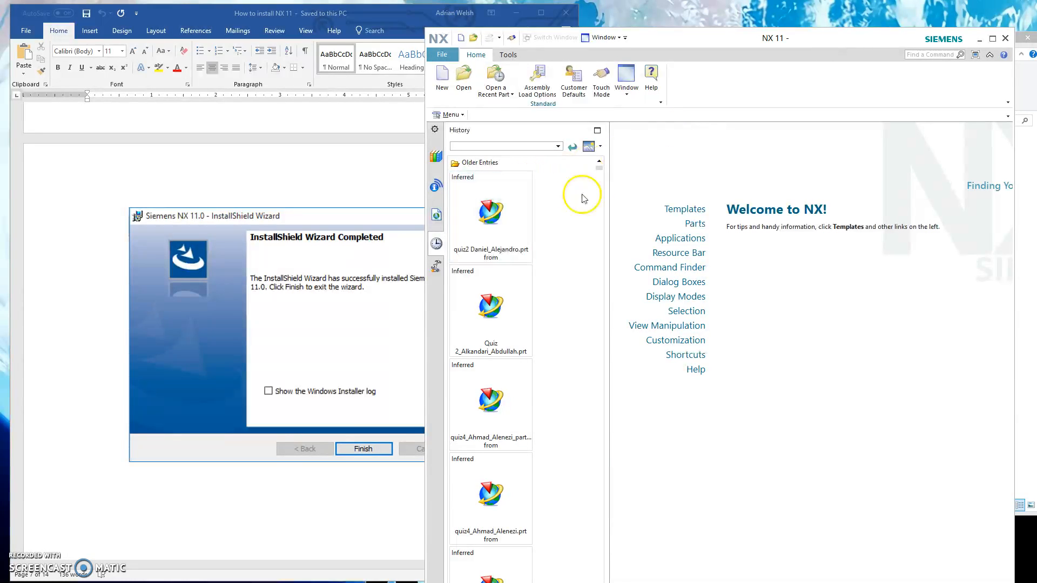
left_click(1001, 35)
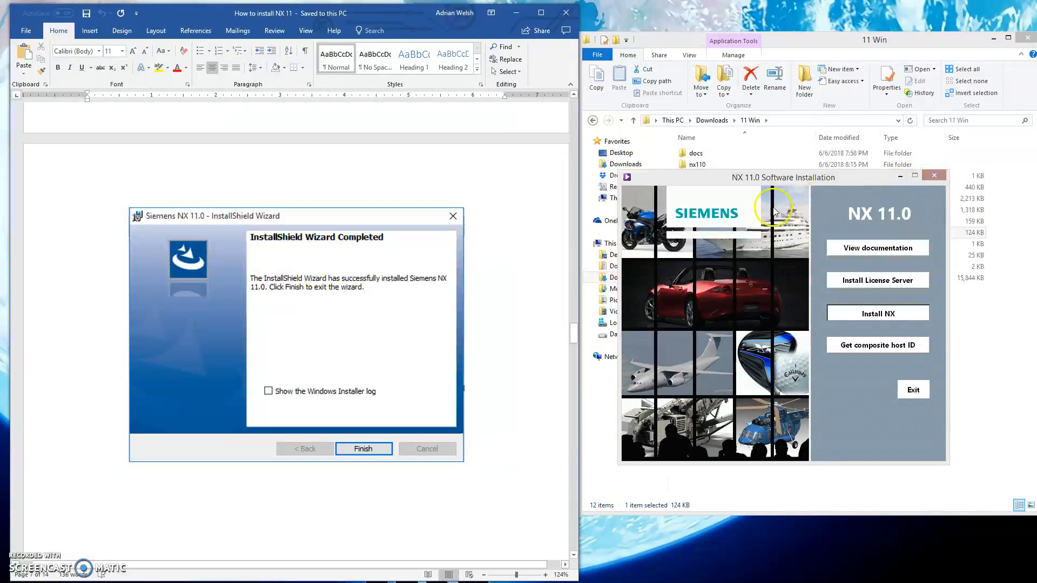
Advance the instructions to the Control Panel page and bring up the main Control Panel view beside them.
scroll(528, 439, "down", 10)
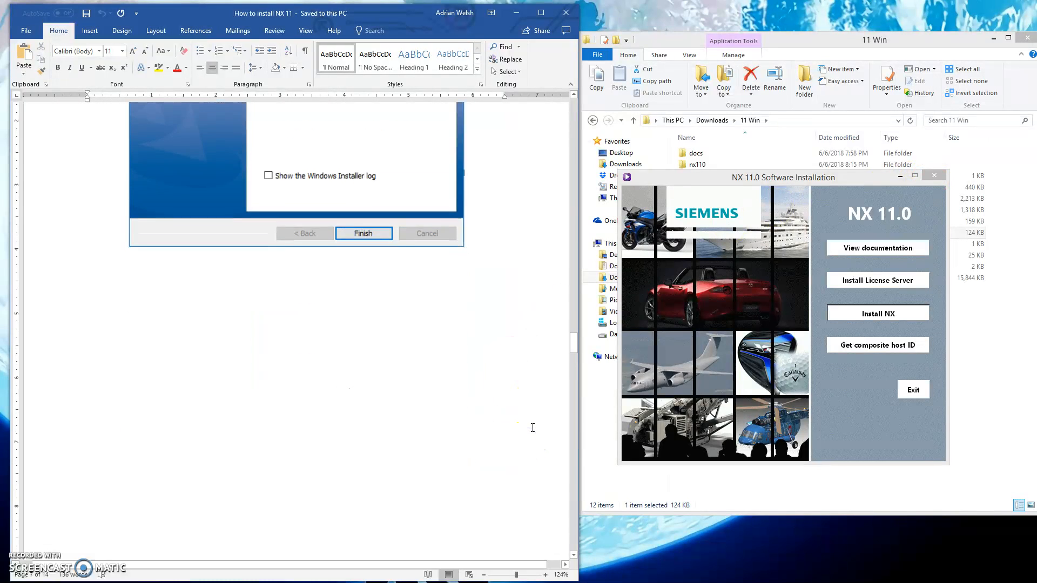
scroll(532, 427, "down", 4)
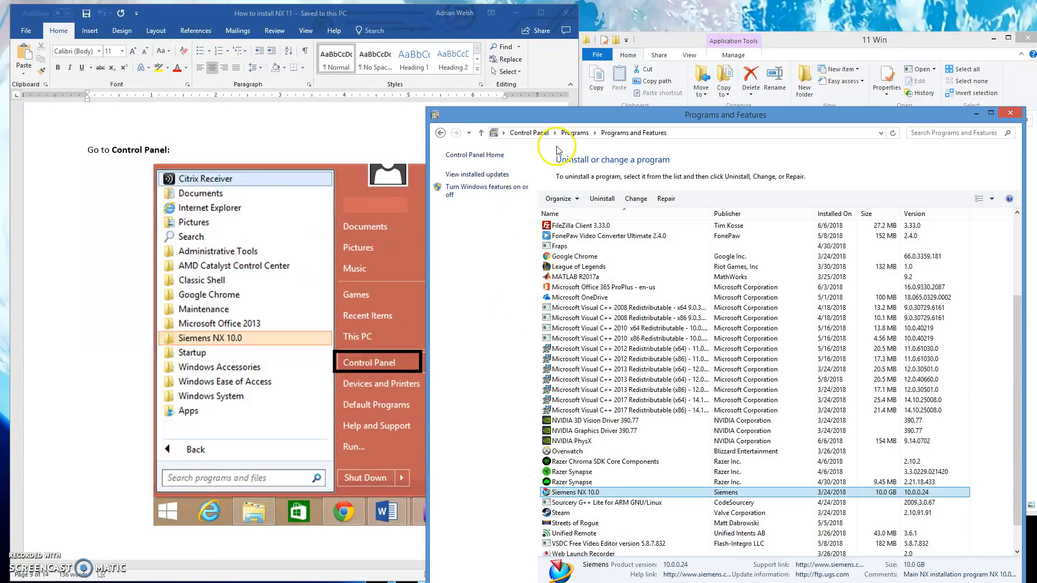
left_click(520, 133)
left_click_drag(655, 115, 791, 106)
left_click(505, 302)
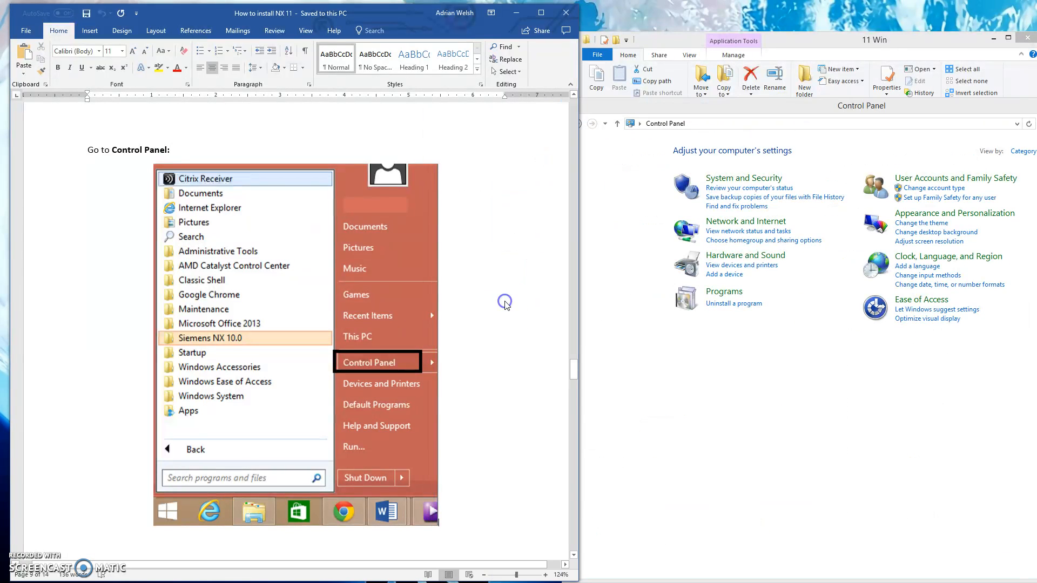
Follow the instructions to the System page under System and Security in Control Panel.
scroll(531, 323, "down", 8)
scroll(531, 323, "down", 5)
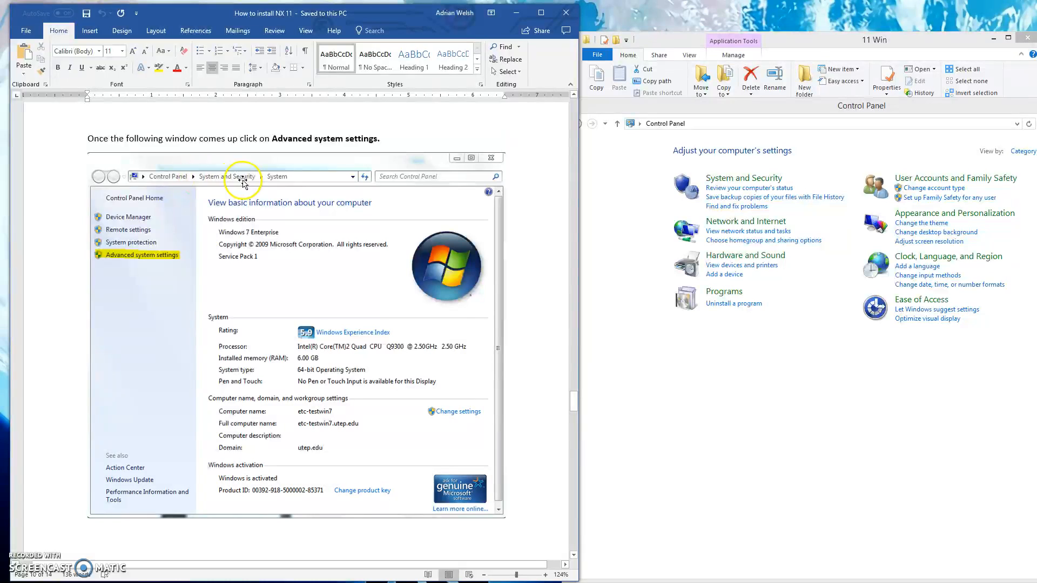
left_click(744, 178)
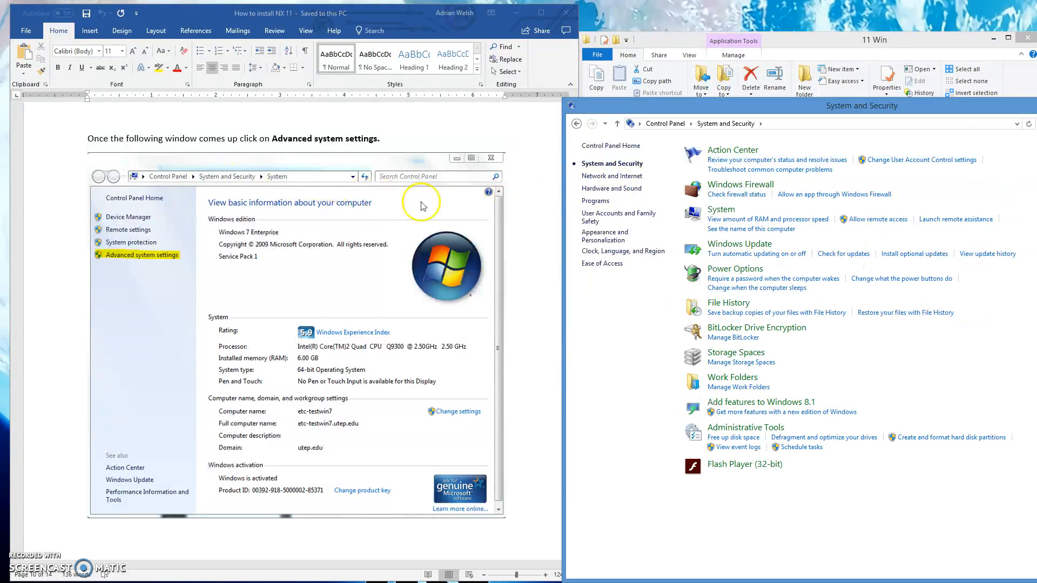
left_click(719, 212)
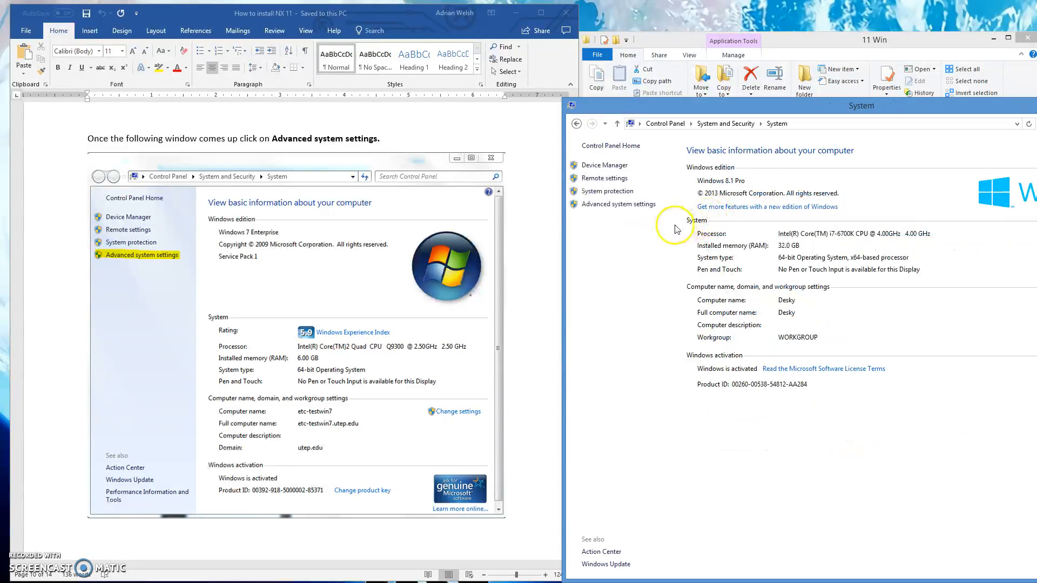
mouse_move(939, 108)
left_mouse_down()
mouse_move(671, 123)
mouse_move(884, 67)
mouse_move(847, 65)
mouse_move(897, 70)
mouse_move(756, 75)
mouse_move(816, 99)
mouse_move(784, 100)
mouse_move(940, 103)
left_mouse_up()
left_click(763, 167)
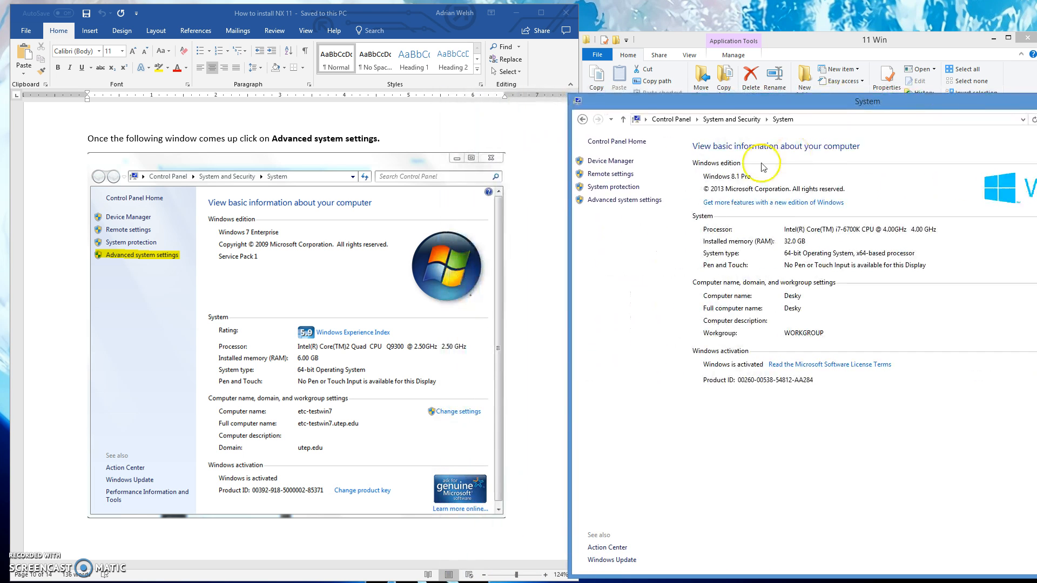
Open the advanced system settings, place System Properties beside the instructions and open its environment variables.
left_click(636, 201)
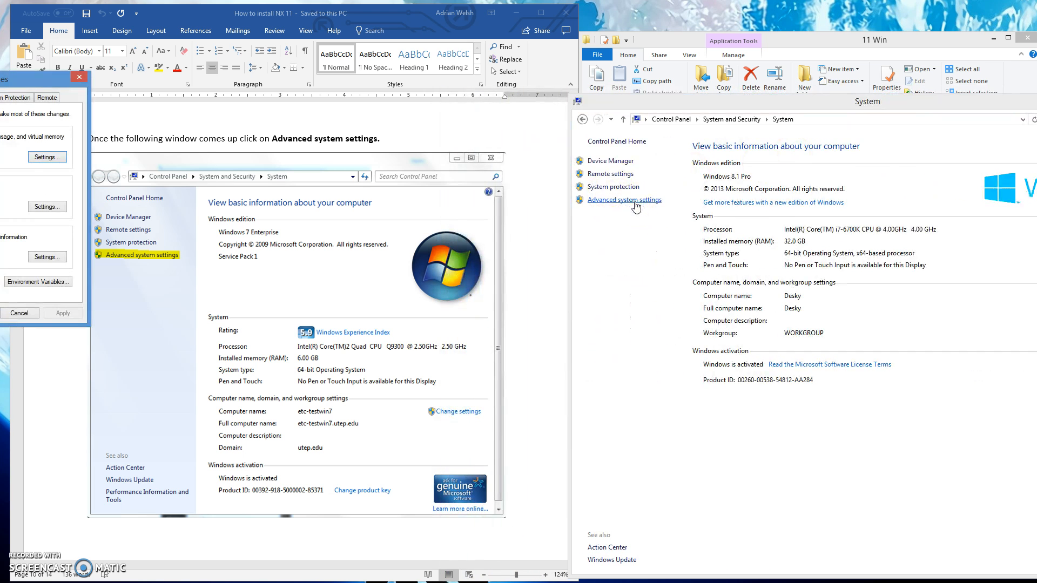
left_click_drag(11, 78, 816, 143)
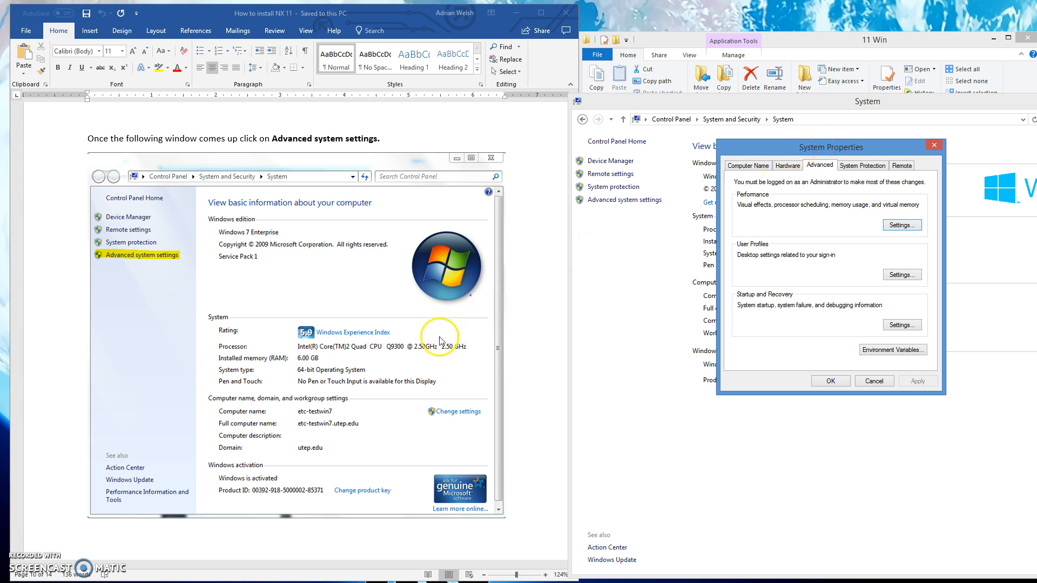
scroll(534, 302, "down", 15)
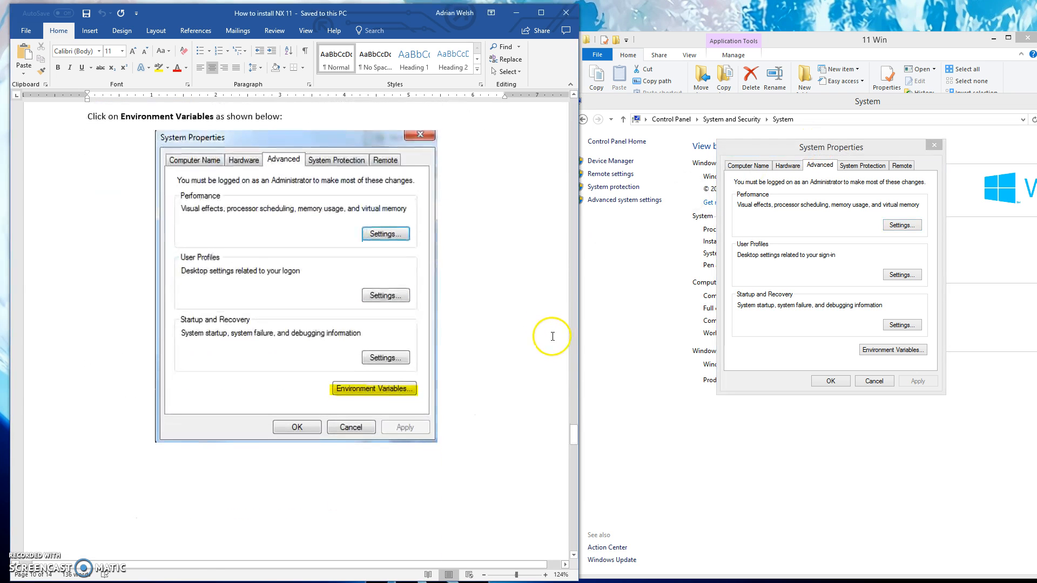
left_click(891, 350)
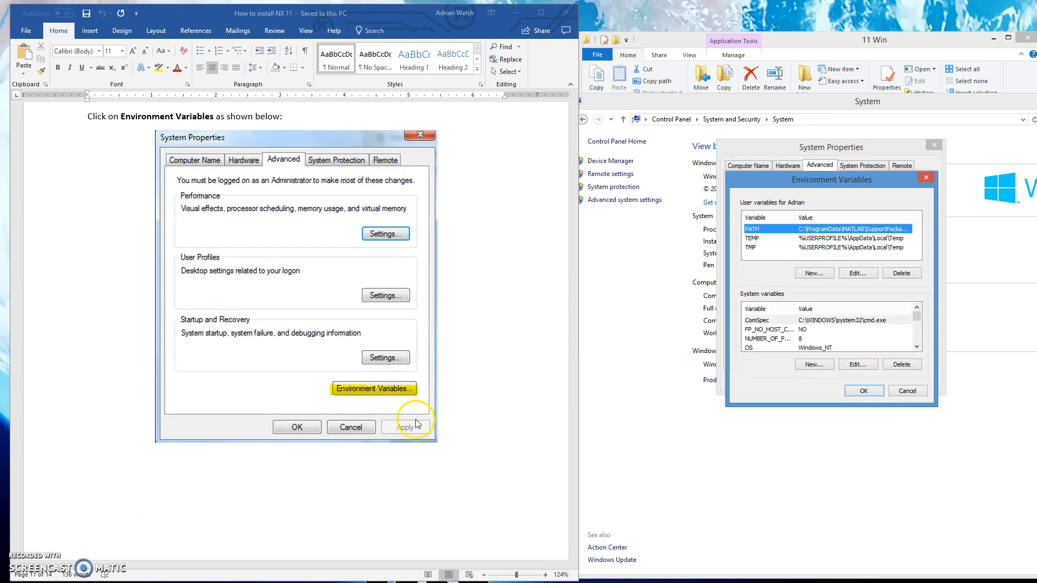
Start a new system variable and copy UGS_LICENSE_BUNDLE from the instructions into its name.
left_click(452, 426)
scroll(451, 429, "down", 10)
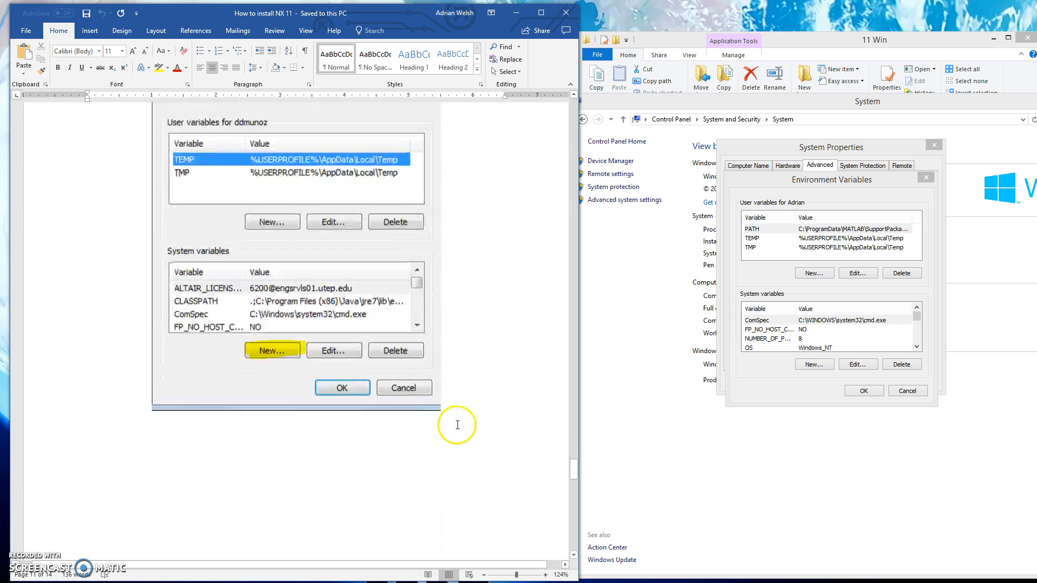
scroll(458, 425, "up", 1)
left_click(813, 367)
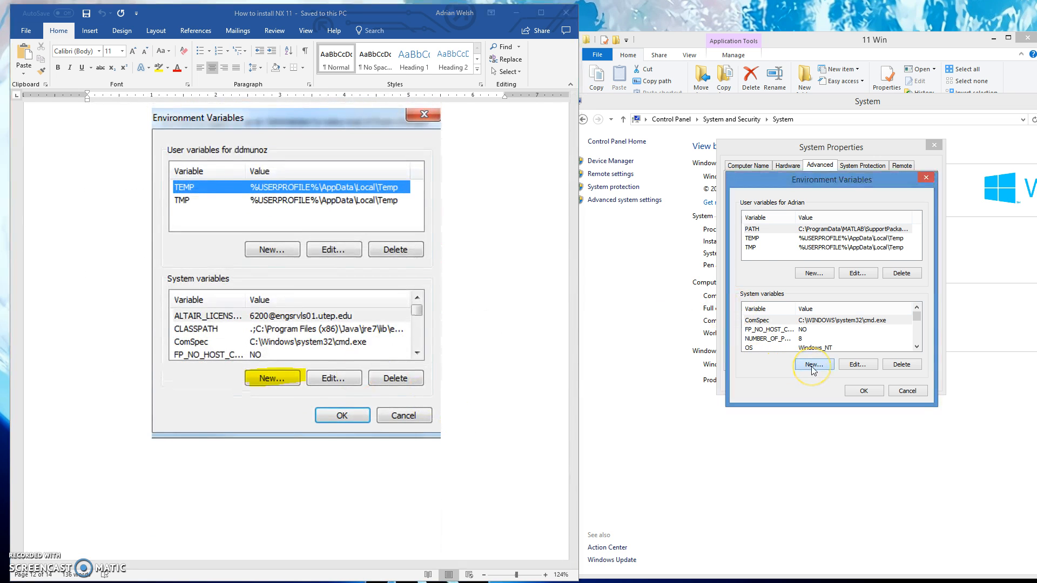
left_click(478, 407)
scroll(486, 405, "down", 1)
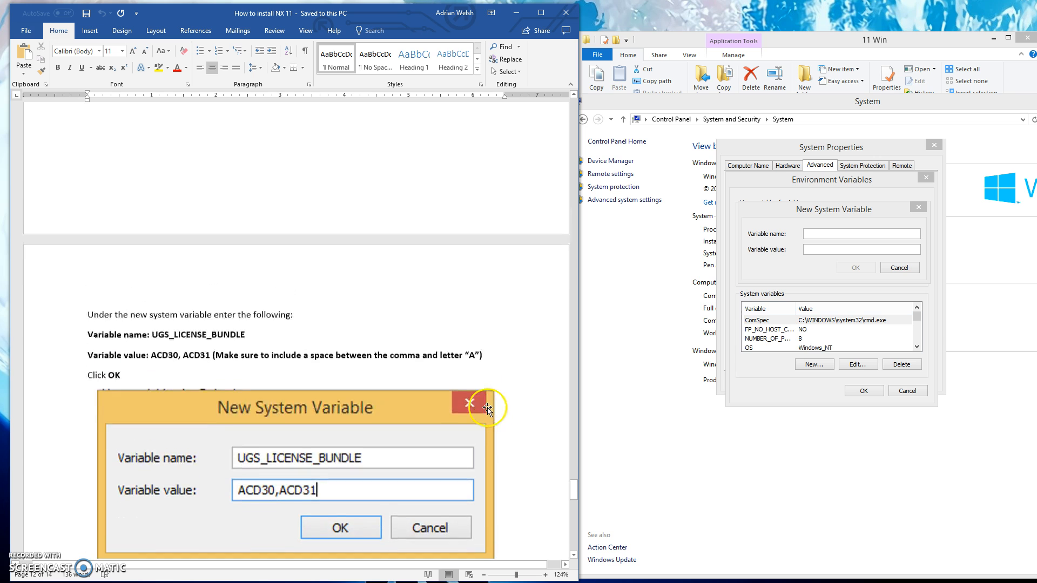
left_click_drag(252, 334, 154, 343)
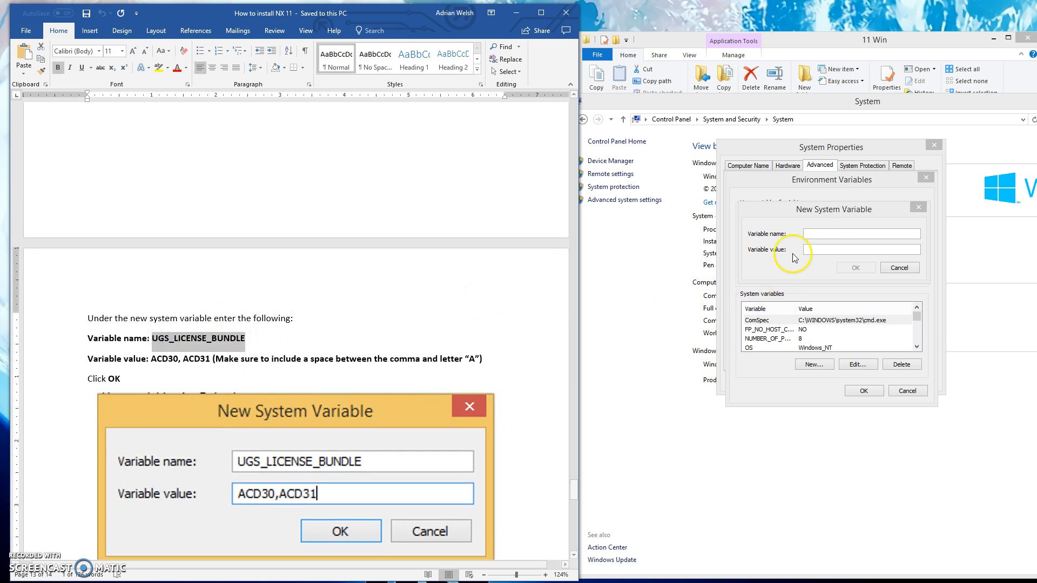
left_click(828, 236)
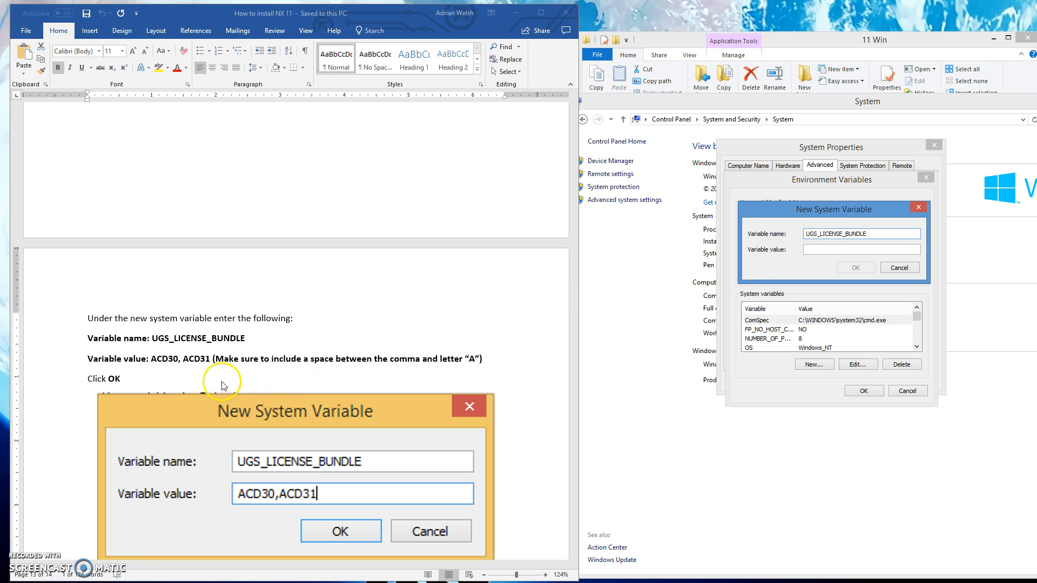
Copy the value "ACD30, ACD31" from the instructions into the new system variable and confirm it.
left_click(155, 357)
mouse_move(151, 359)
left_mouse_down()
mouse_move(200, 359)
mouse_move(151, 359)
left_mouse_up()
key("ctrl+c")
left_click(211, 360)
left_click(820, 250)
key("ctrl+v")
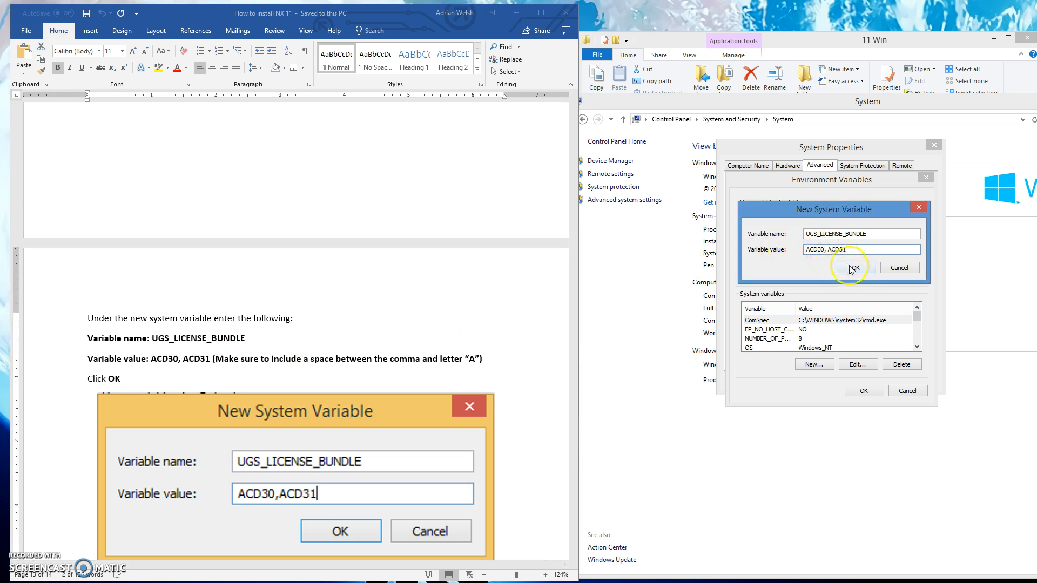
left_click(851, 269)
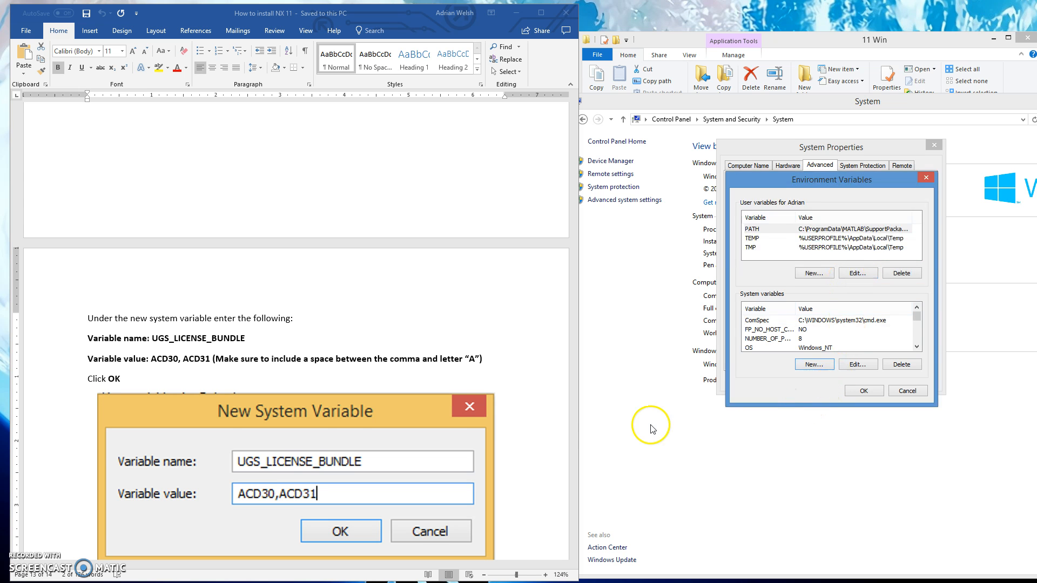
Start another system variable and copy UGS_LICENSE_SERVER from the instructions into its name.
left_click(527, 370)
scroll(517, 377, "down", 7)
scroll(518, 377, "down", 3)
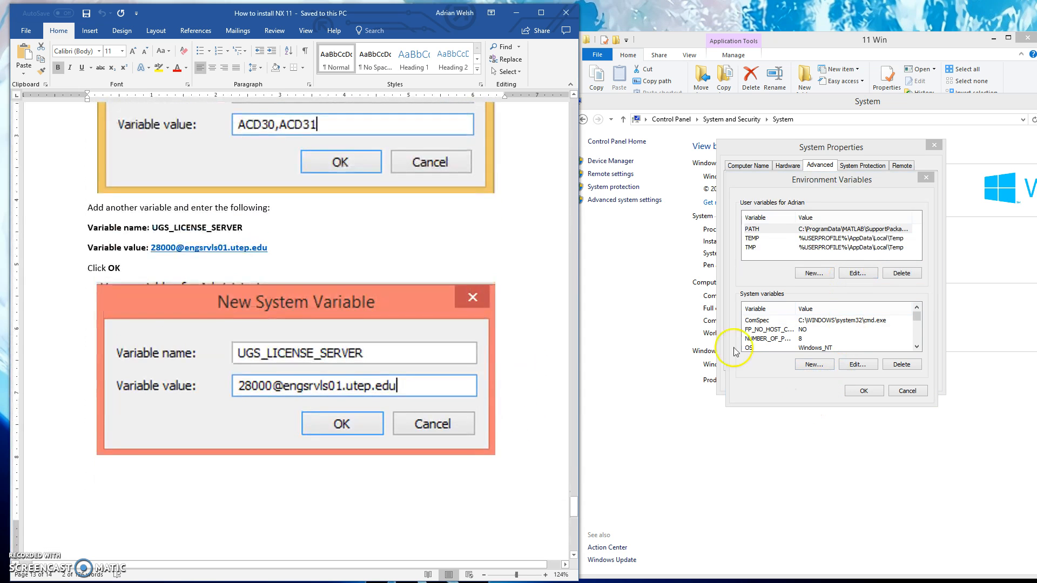
left_click(814, 363)
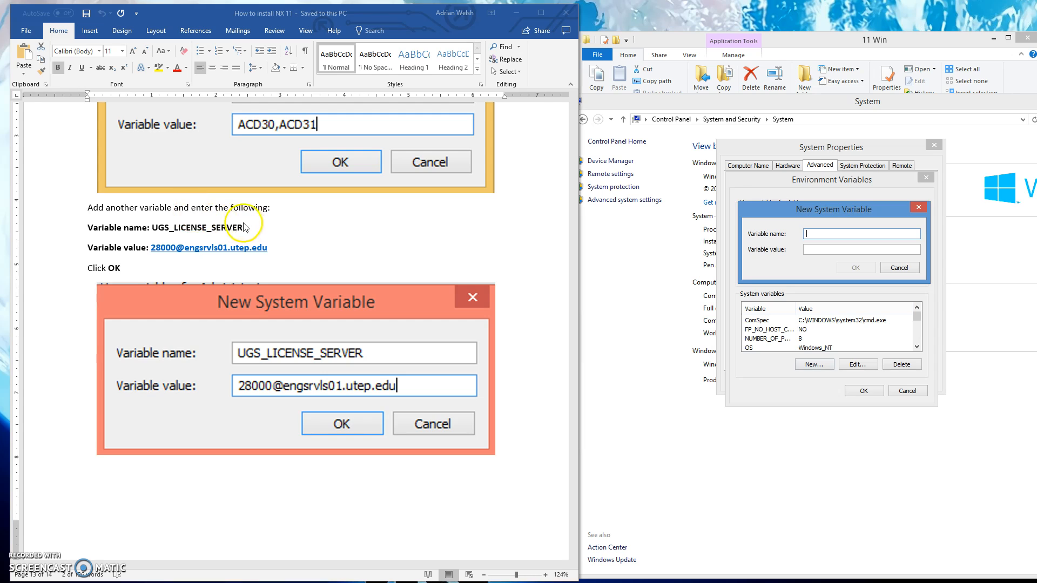
left_click(170, 225)
left_click_drag(152, 225, 246, 225)
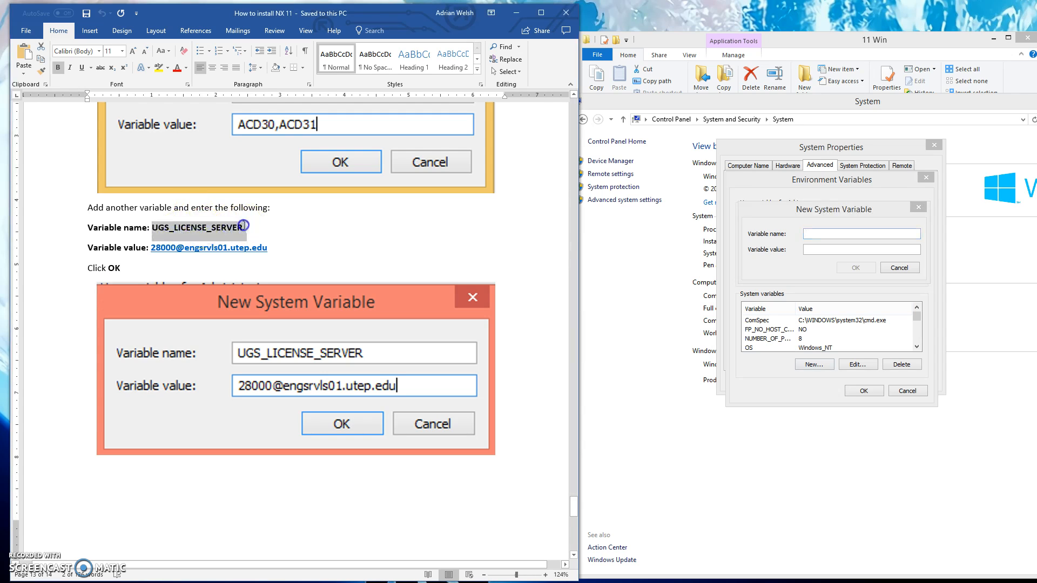
key("ctrl+c")
left_click(861, 234)
key("ctrl+v")
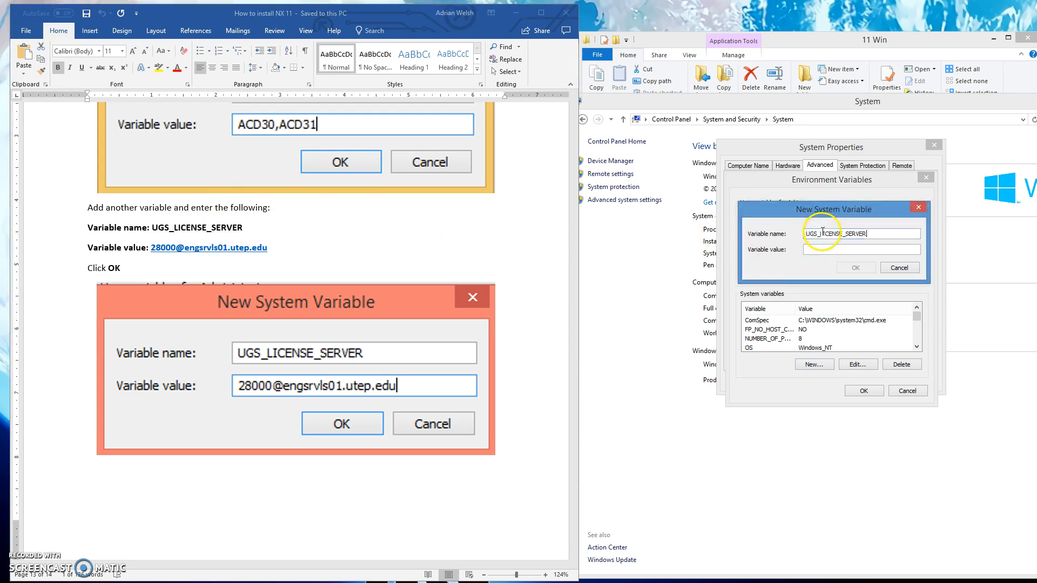
left_click_drag(267, 248, 150, 247)
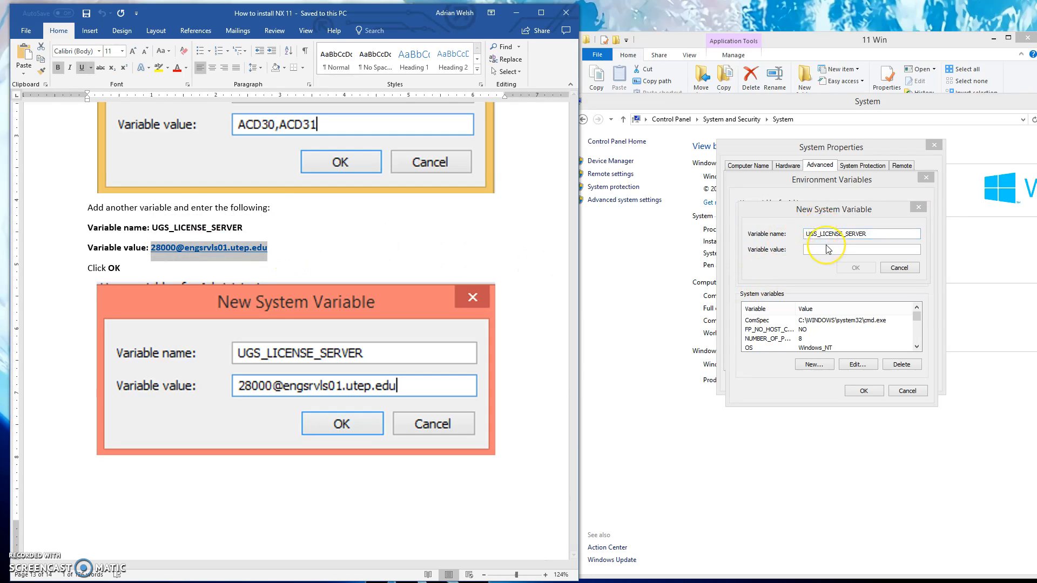
left_click(828, 249)
key("ctrl+v")
key("ctrl+z")
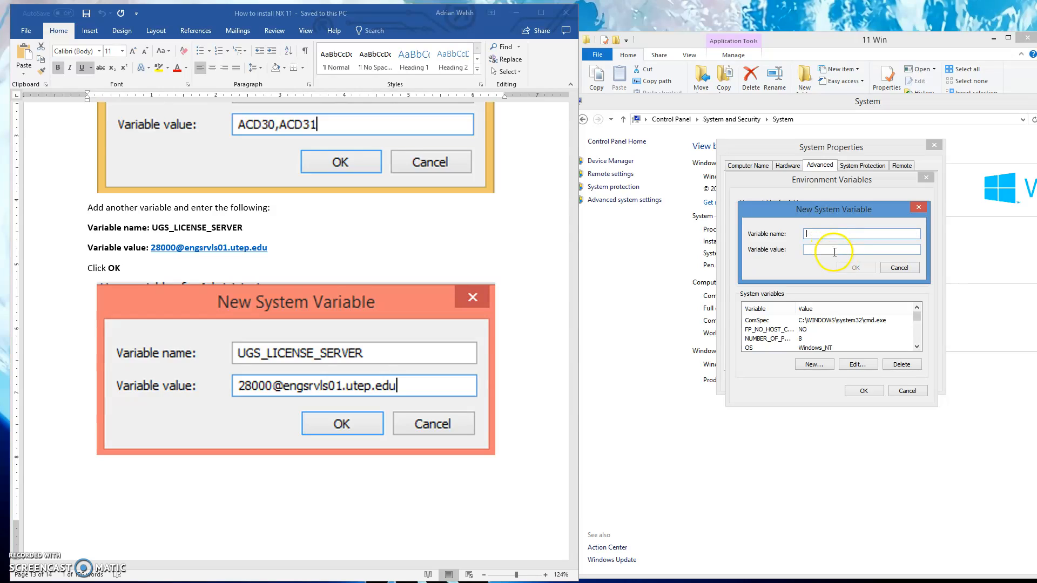
Enter UGS_LICENSE_SERVER as the variable name again and confirm the new system variable.
left_click(266, 231)
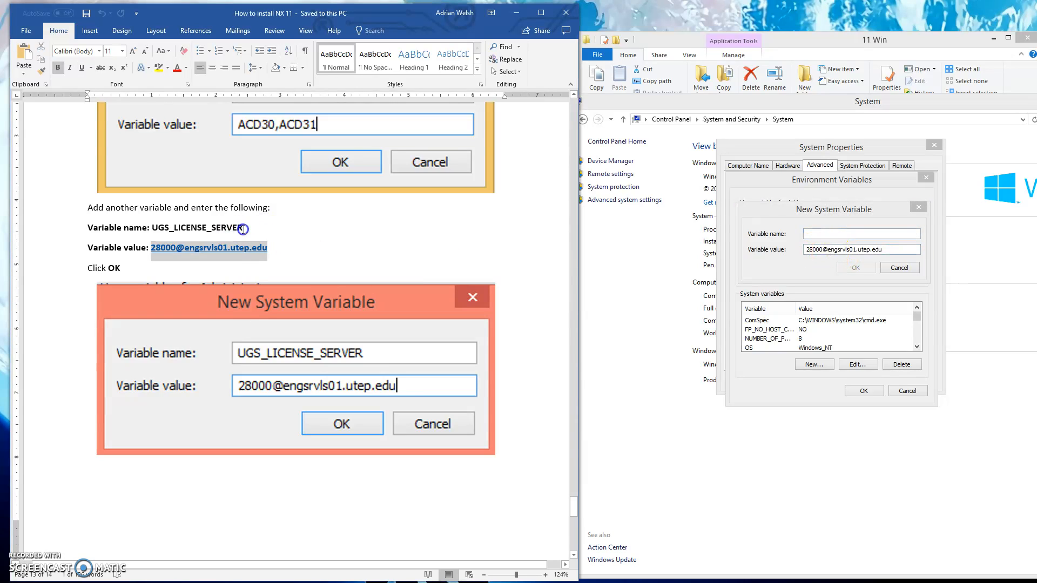
left_click_drag(265, 229, 146, 222)
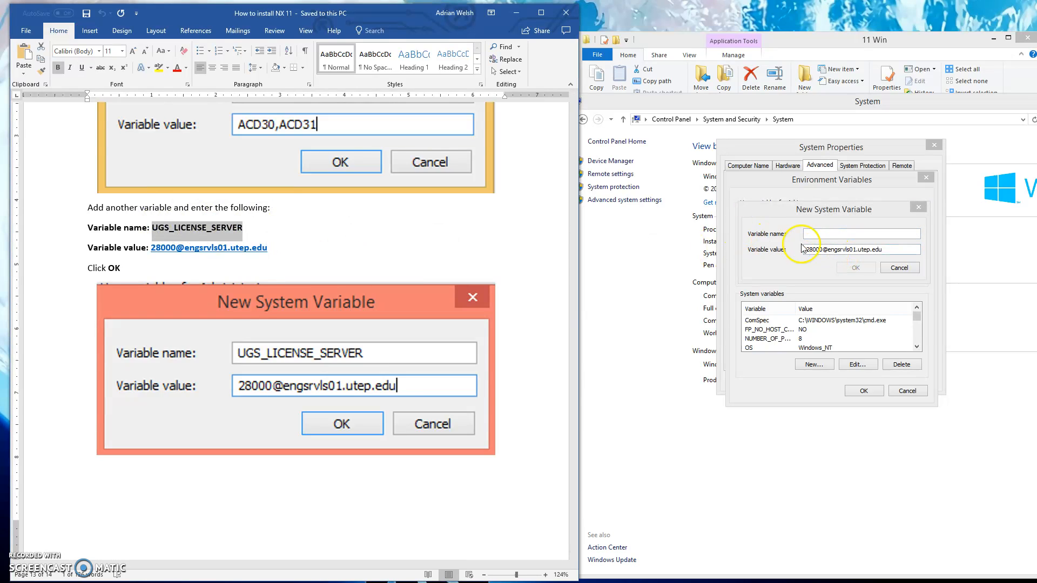
left_click(811, 233)
left_click(855, 267)
Check the end of the instructions, then save the environment variables and close System Properties.
left_click(544, 428)
scroll(540, 432, "down", 10)
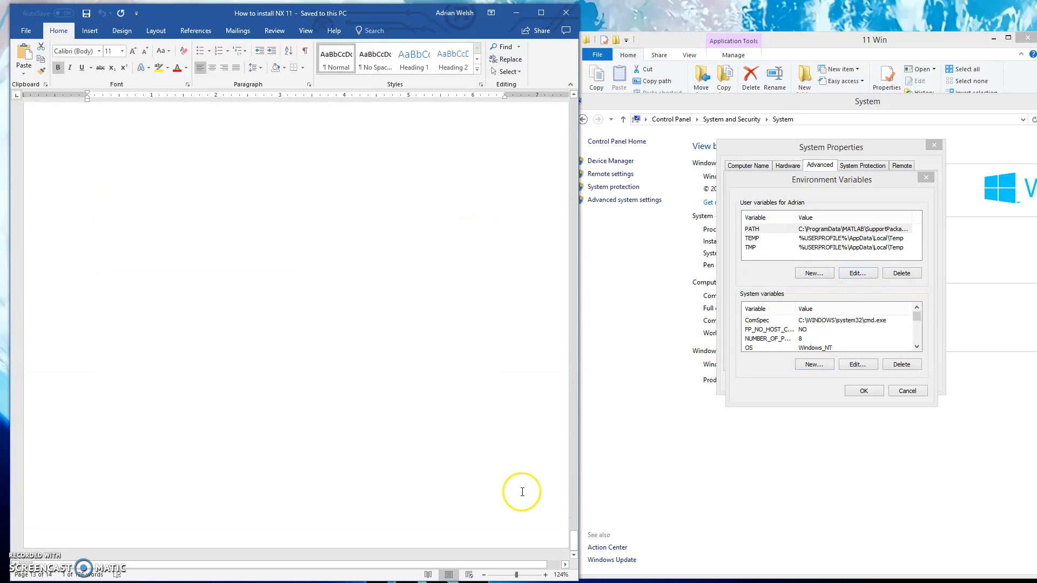
scroll(521, 488, "up", 10)
scroll(518, 481, "down", 1)
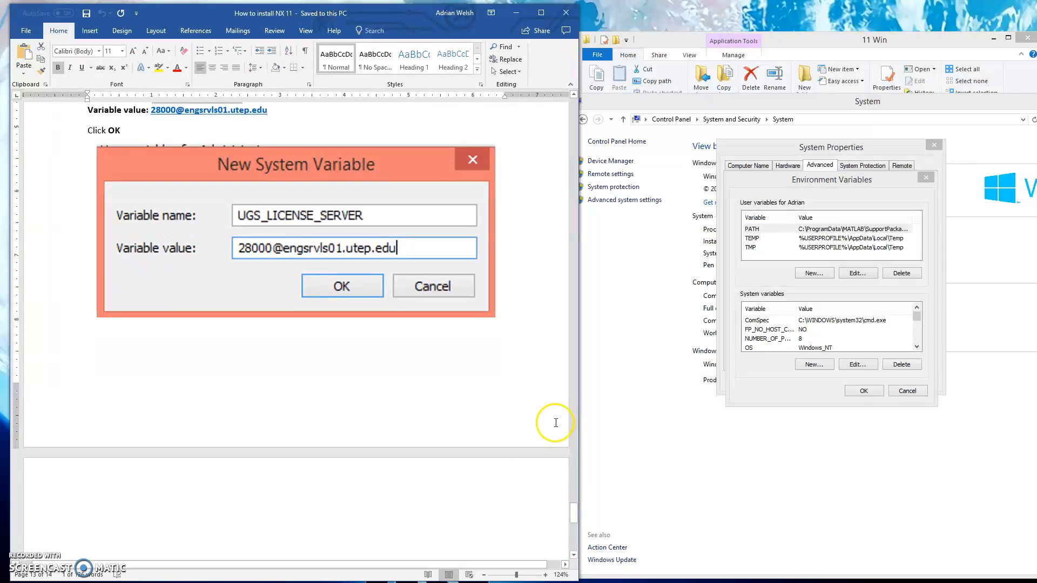
left_click(863, 391)
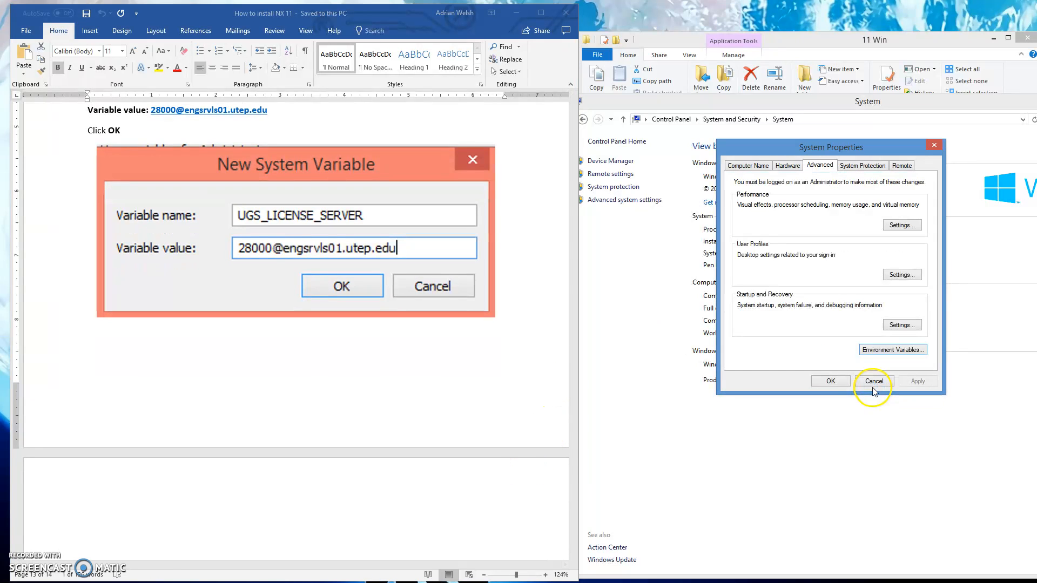
left_click(828, 382)
left_click_drag(1026, 101, 891, 109)
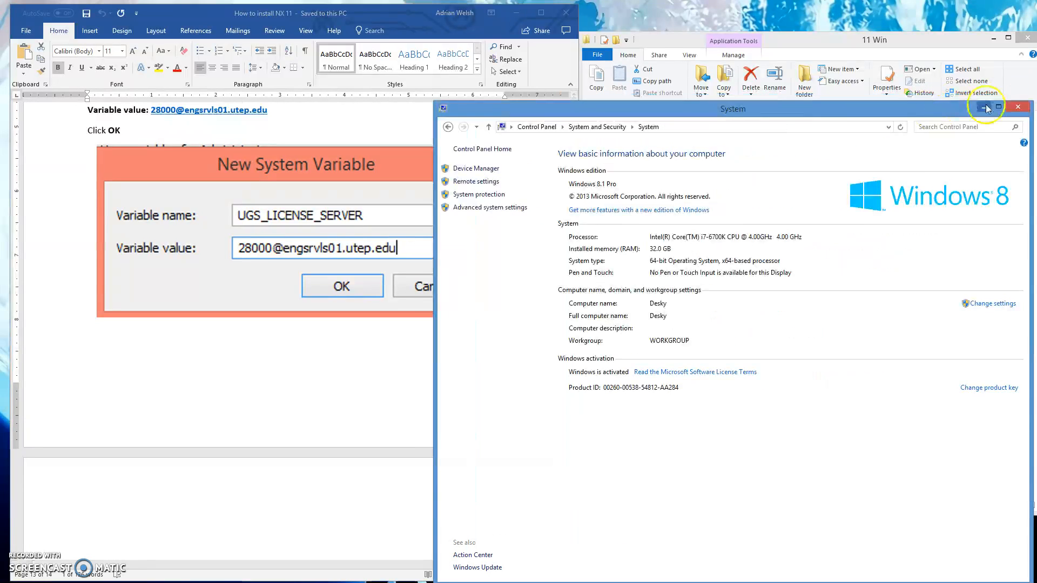
Close the System window and review the license server section at the end of the Word instructions.
left_click(1018, 108)
scroll(475, 432, "down", 5)
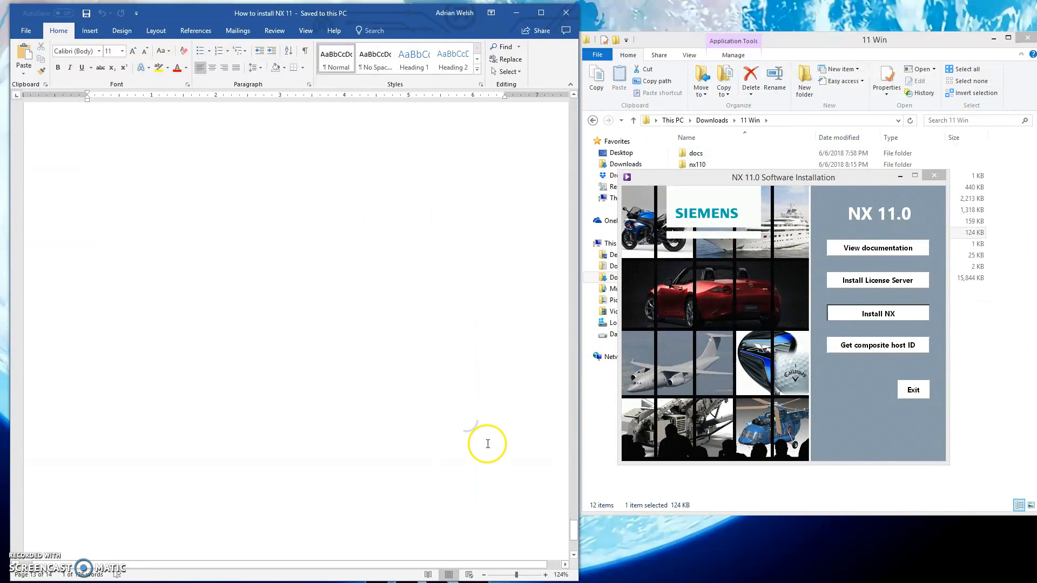
scroll(488, 444, "down", 10)
scroll(486, 445, "up", 6)
scroll(476, 432, "down", 6)
left_click(354, 281)
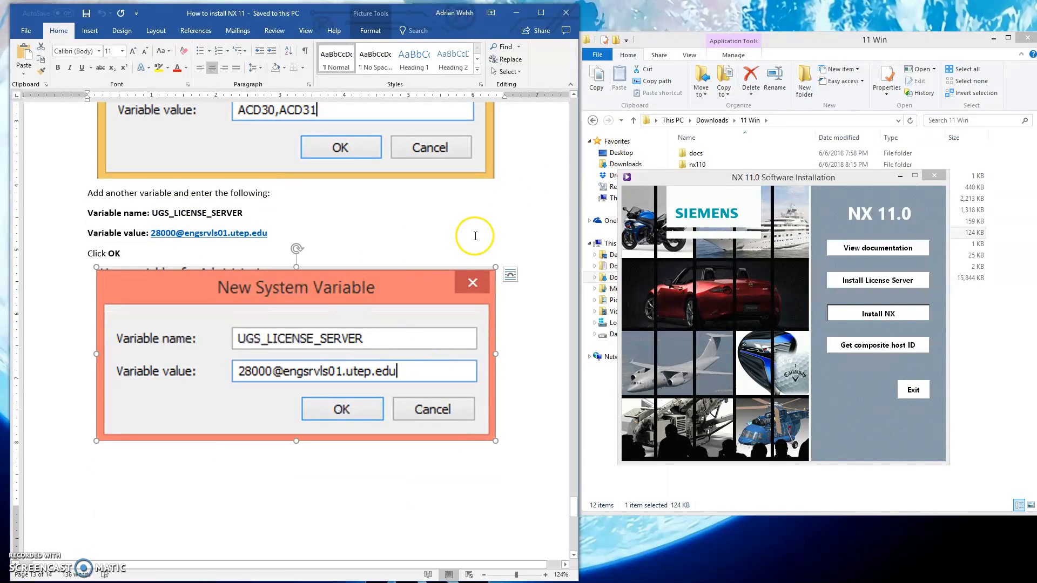
left_click(478, 210)
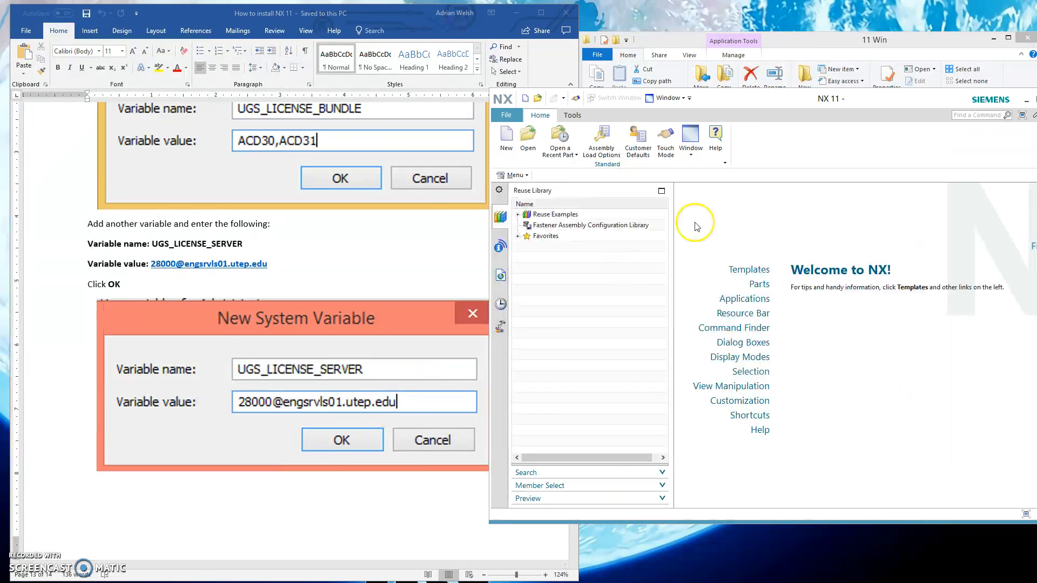
Try to start the license server installation from the NX 11.0 Software Installation window.
left_click_drag(810, 98, 523, 105)
left_click_drag(799, 232, 841, 152)
left_click(883, 264)
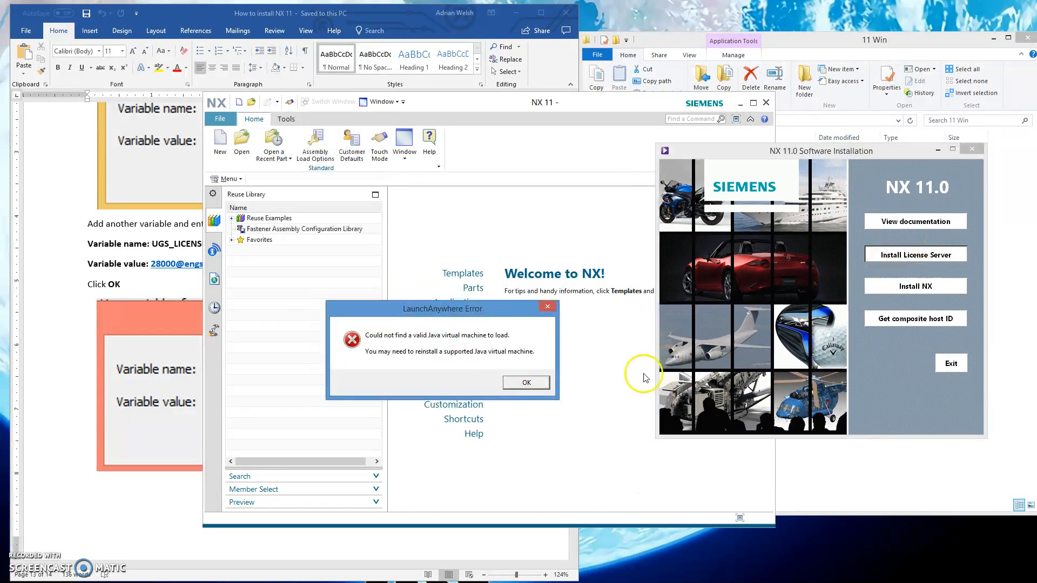
left_click(527, 384)
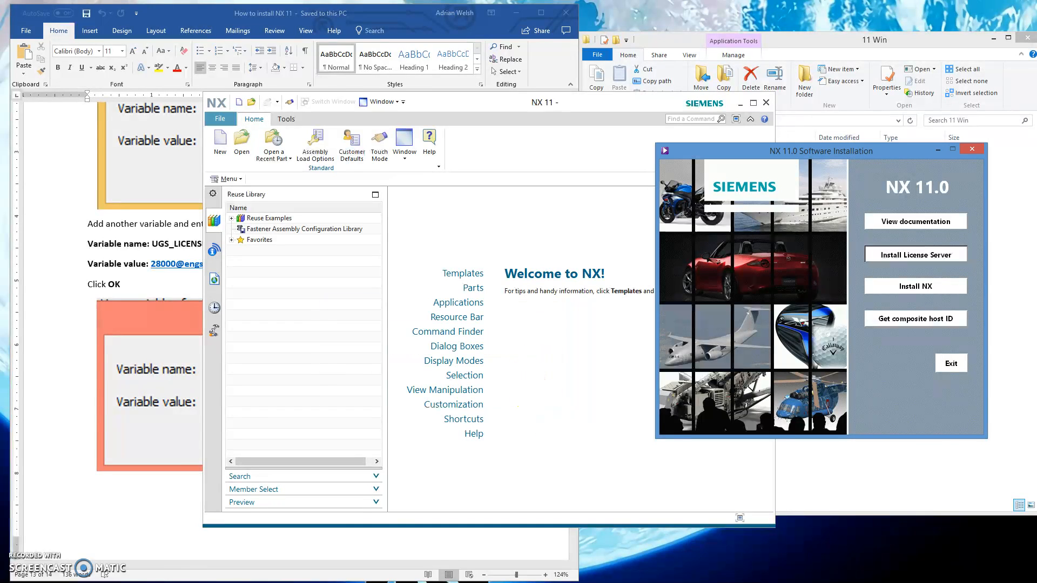
View the available network connections, including the UTEP VPN, and return to the NX 11 window.
left_click(1036, 582)
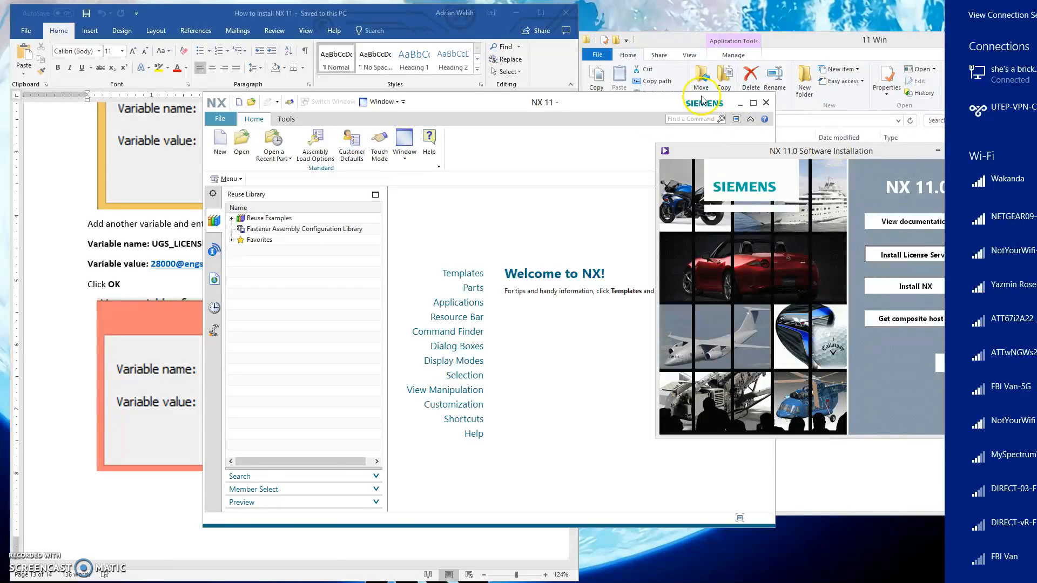
left_click_drag(618, 102, 882, 156)
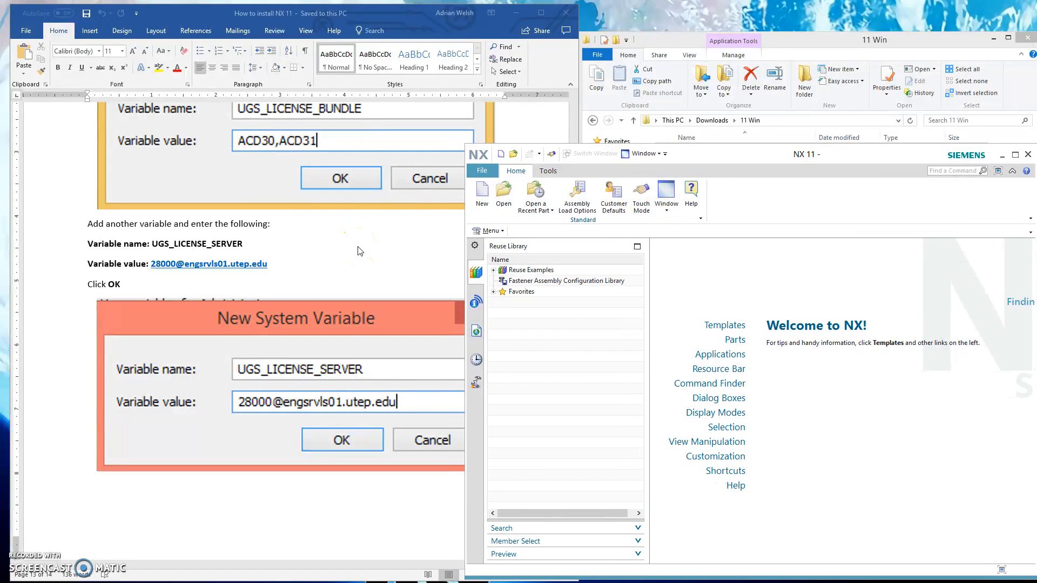
left_click_drag(790, 157, 773, 155)
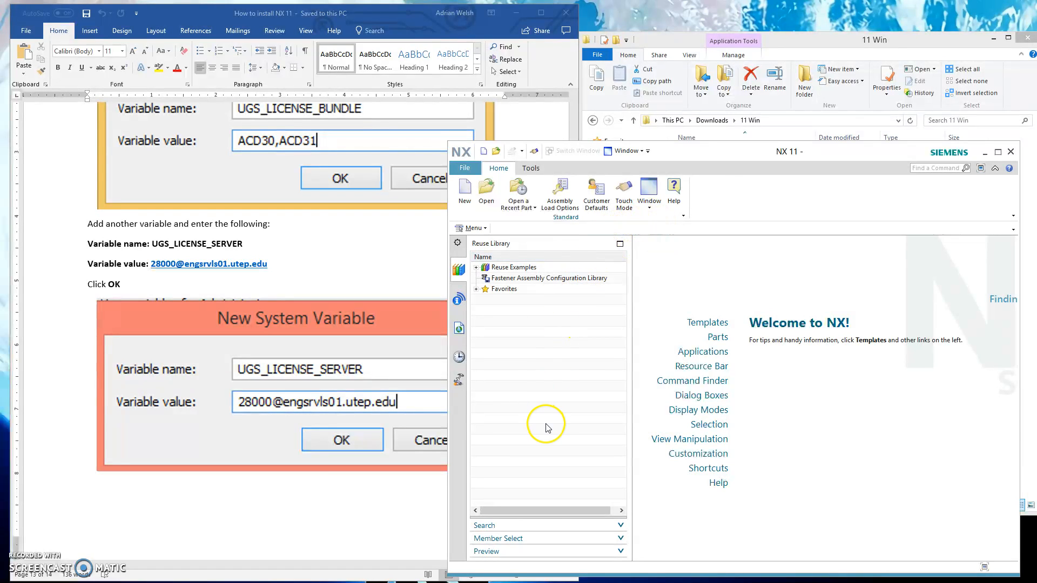
Check the Word instructions for any content following the UGS_LICENSE_SERVER variable picture.
left_click(278, 509)
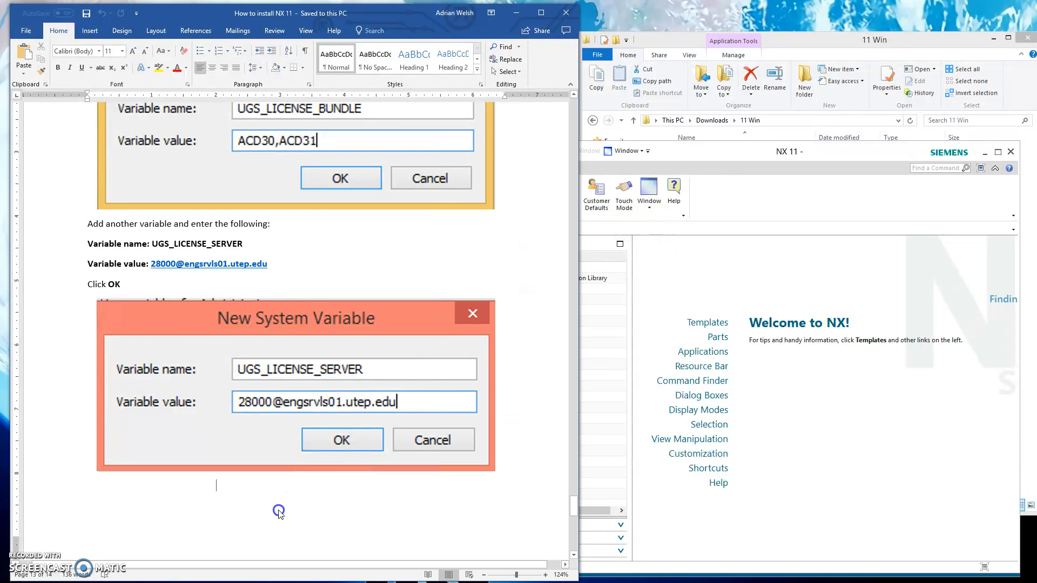
scroll(349, 464, "down", 6)
scroll(354, 436, "up", 5)
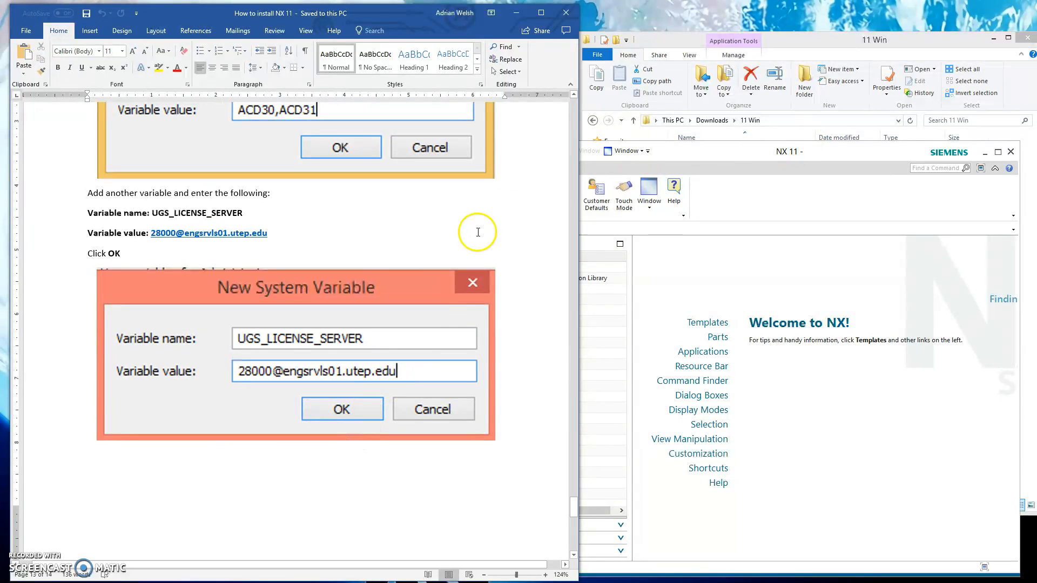
left_click(756, 149)
mouse_move(756, 150)
left_mouse_down()
mouse_move(763, 168)
mouse_move(761, 136)
left_mouse_up()
left_click_drag(839, 41, 828, 17)
left_click(830, 534)
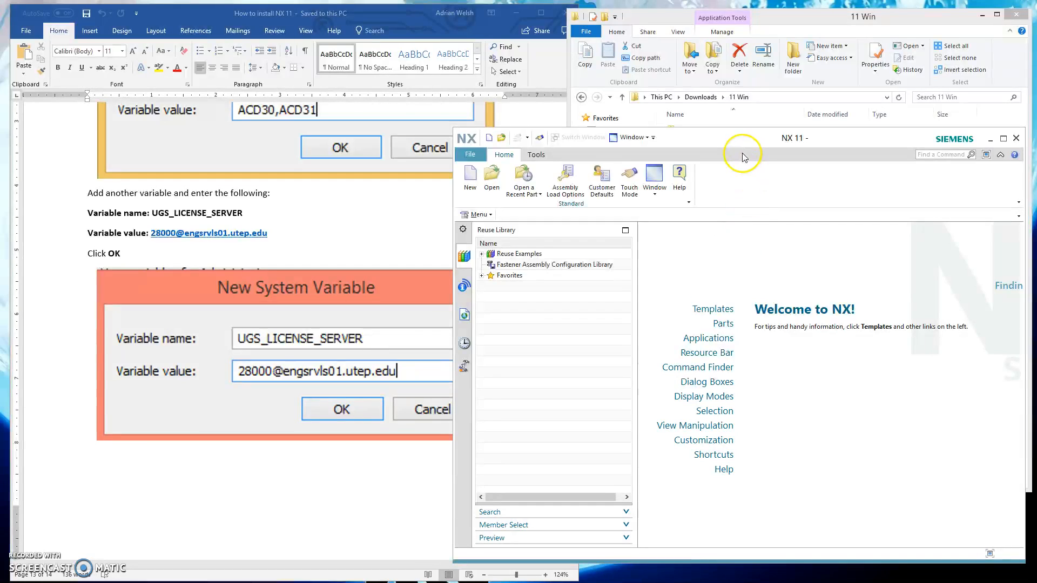
left_click_drag(735, 140, 743, 163)
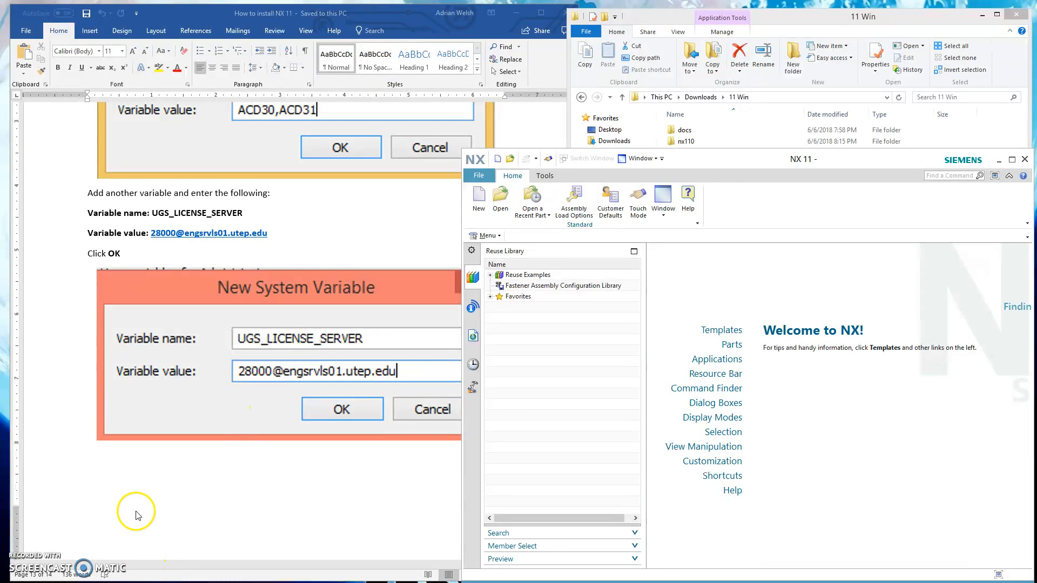
left_click_drag(810, 159, 640, 99)
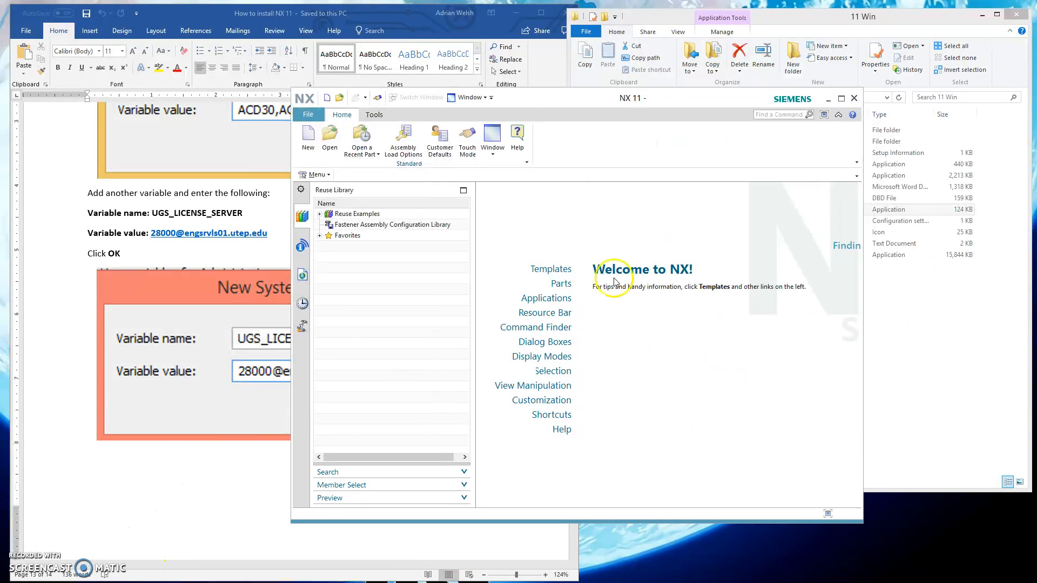
left_click_drag(565, 106, 657, 132)
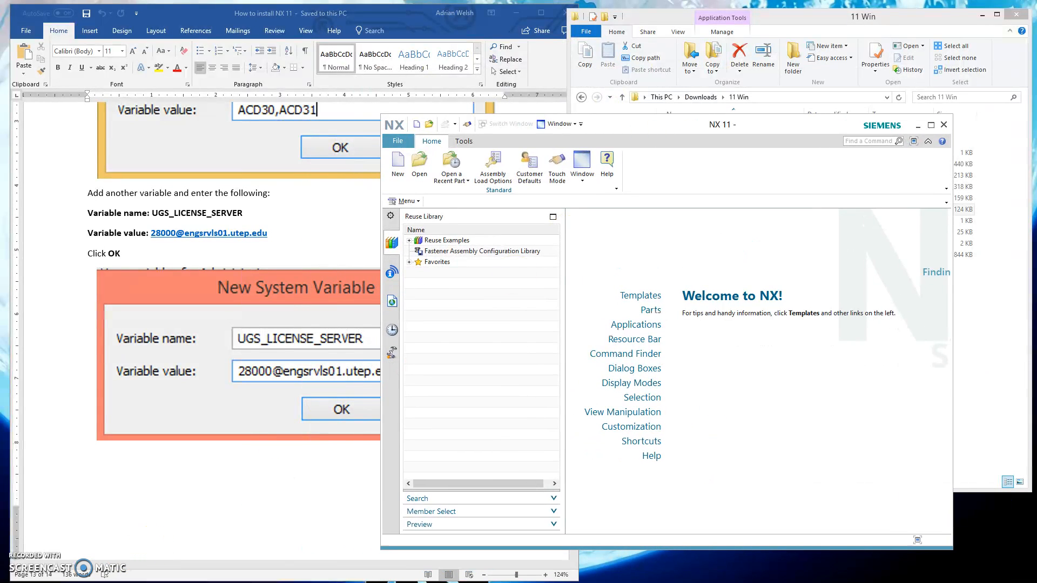